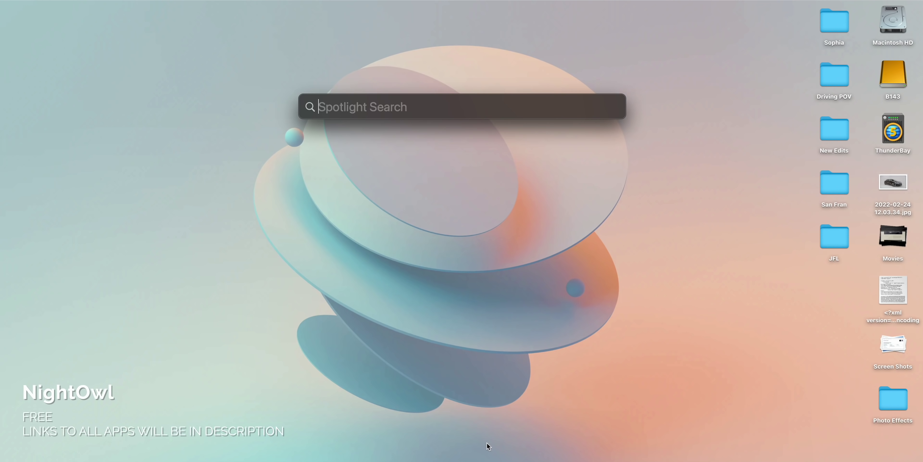
Preview the Light and Dark appearances in General settings, then set the appearance to Auto
{"action": "type", "text": "owl"}
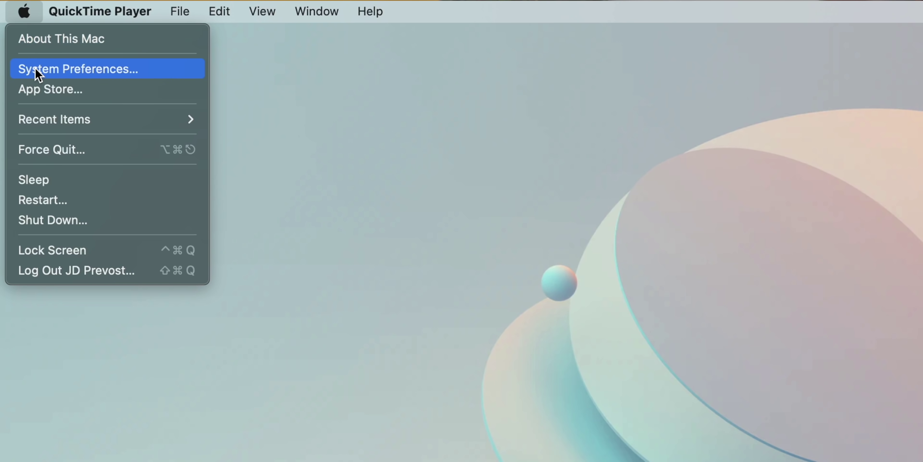
{"action": "left_click", "coordinate": [34, 68]}
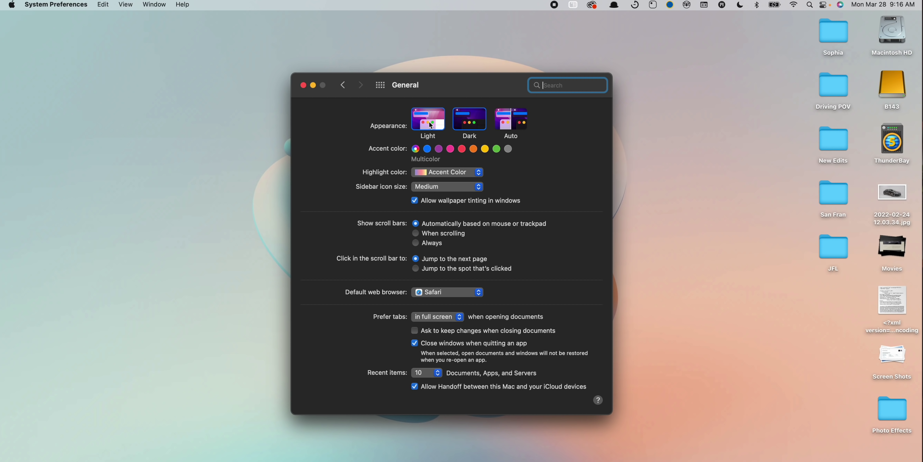
{"action": "left_click", "coordinate": [430, 125]}
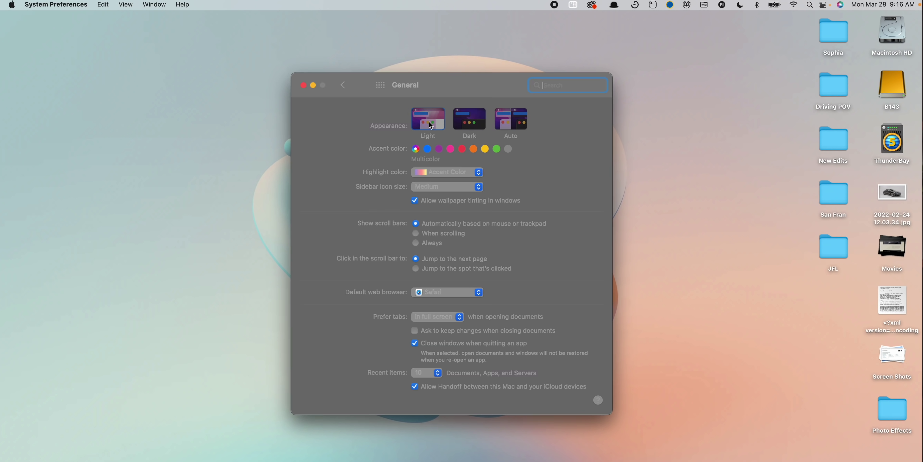
{"action": "left_click", "coordinate": [472, 122]}
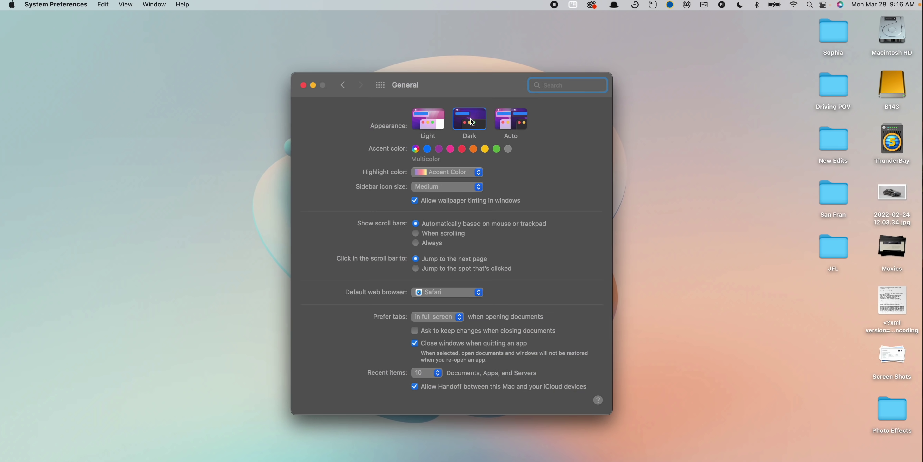
{"action": "left_click", "coordinate": [511, 122]}
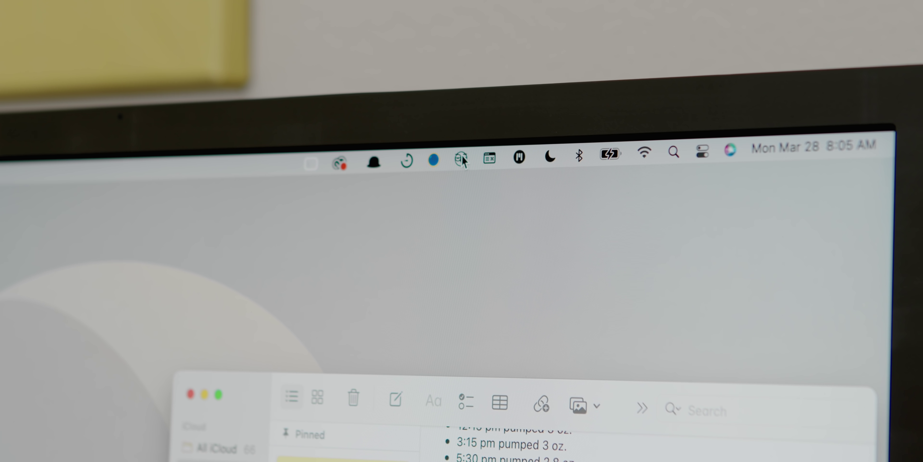
Turn on NightOwl's schedule with light mode starting at 9:00 AM
{"action": "left_click", "coordinate": [462, 159]}
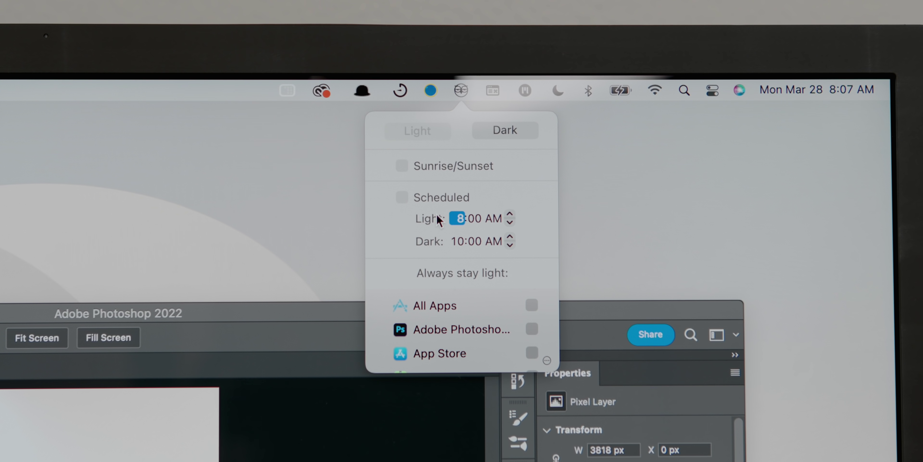
{"action": "left_click", "coordinate": [509, 213]}
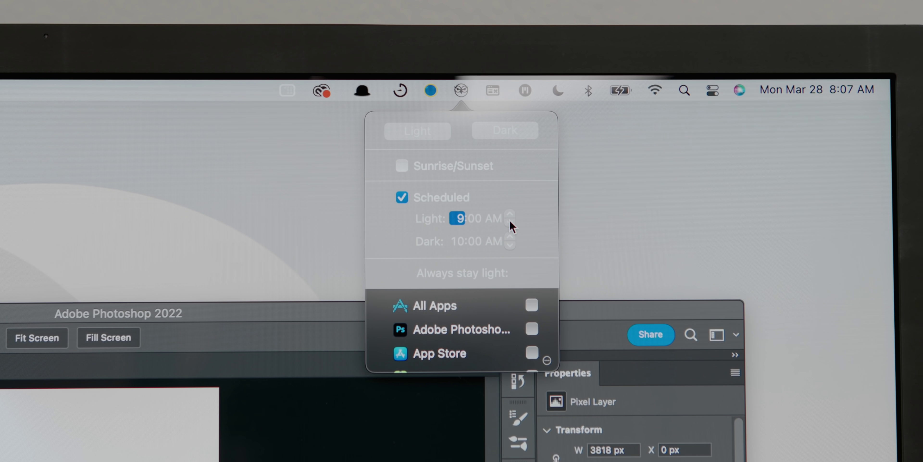
{"action": "left_click", "coordinate": [509, 215]}
{"action": "left_click", "coordinate": [509, 214]}
{"action": "left_click", "coordinate": [509, 214]}
{"action": "left_click", "coordinate": [509, 215]}
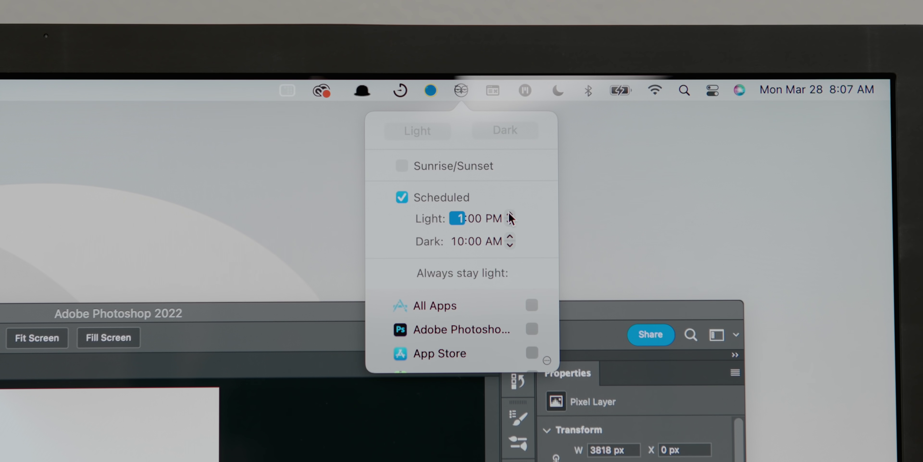
{"action": "left_click", "coordinate": [509, 214]}
{"action": "left_click", "coordinate": [510, 214]}
{"action": "left_click", "coordinate": [509, 213]}
{"action": "left_click", "coordinate": [510, 222]}
{"action": "left_click", "coordinate": [509, 222]}
{"action": "left_click", "coordinate": [509, 222]}
{"action": "left_click", "coordinate": [509, 222]}
{"action": "left_click", "coordinate": [509, 222]}
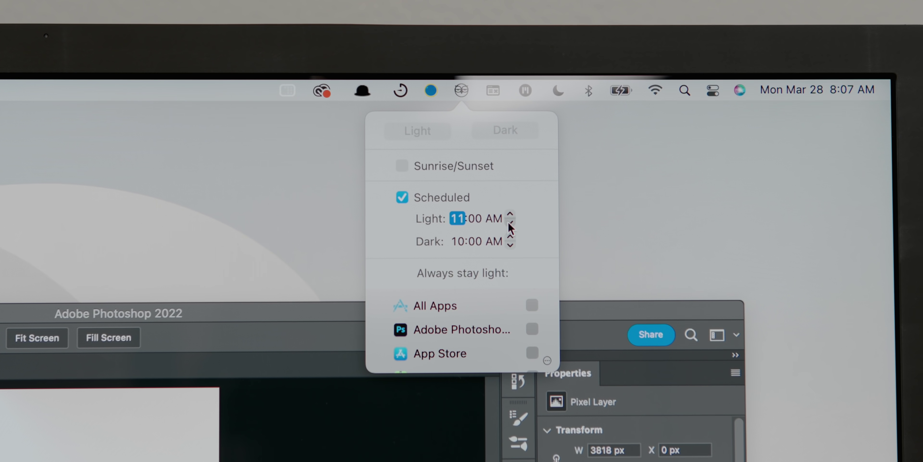
{"action": "left_click", "coordinate": [509, 222]}
{"action": "left_click", "coordinate": [510, 222]}
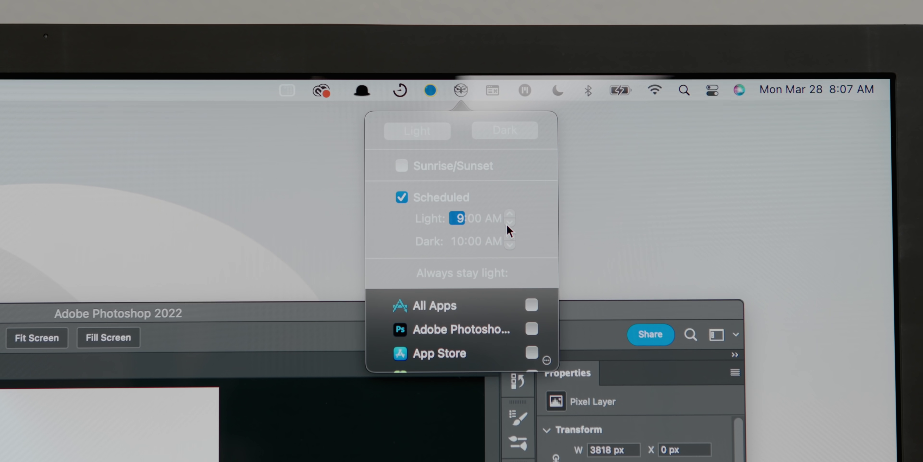
Scroll down NightOwl's Always stay light app list
{"action": "scroll", "coordinate": [468, 317], "scroll_direction": "down", "scroll_amount": 5}
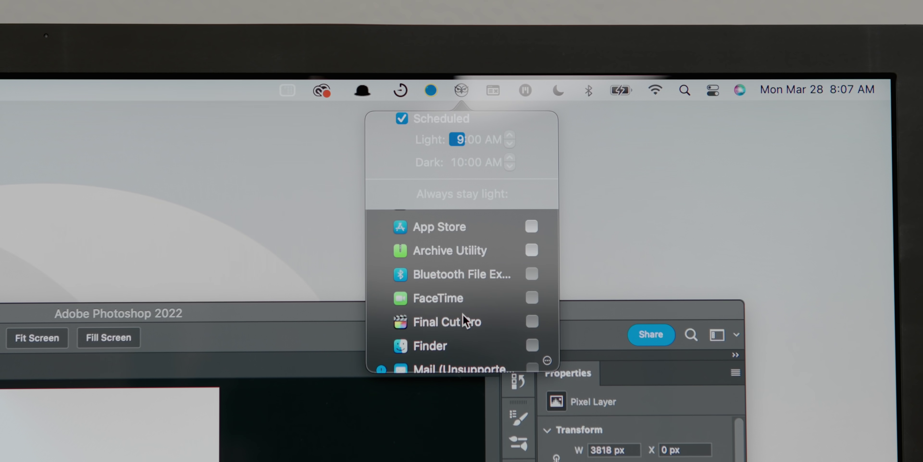
{"action": "scroll", "coordinate": [488, 287], "scroll_direction": "down", "scroll_amount": 1}
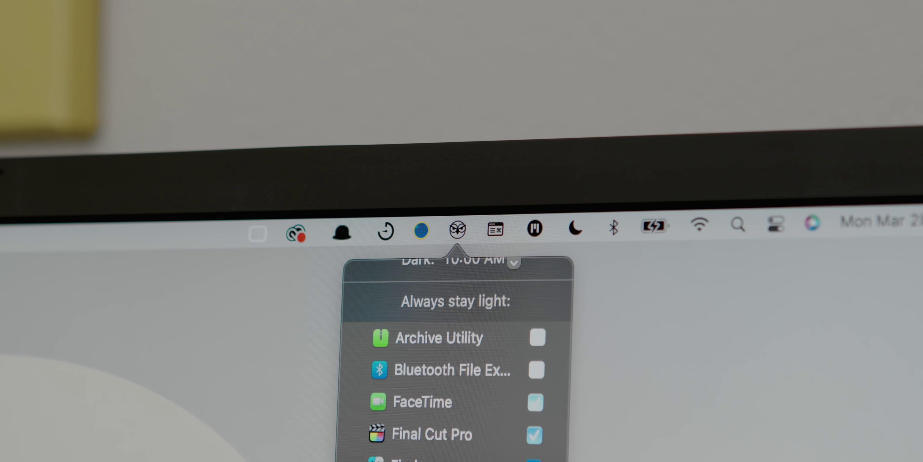
{"action": "scroll", "coordinate": [455, 358], "scroll_direction": "down", "scroll_amount": 3}
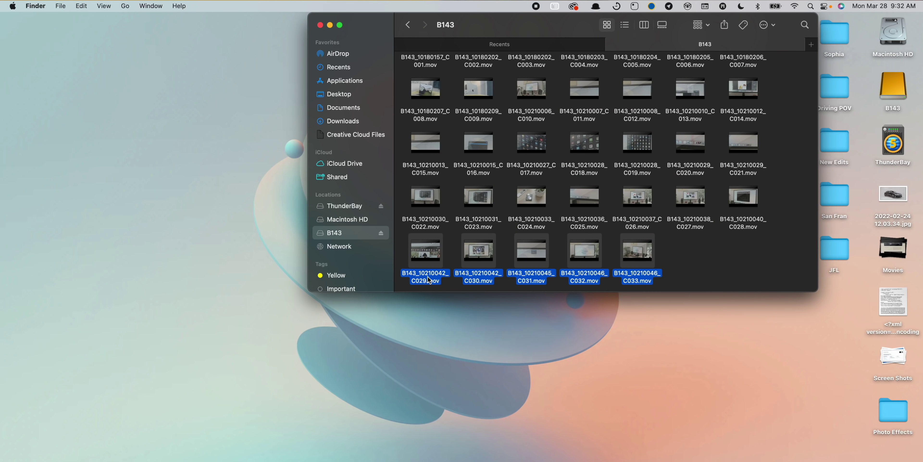
Put the five selected clips and the Salt Bae download on a Dropover shelf, then move them into Clips
{"action": "left_click_drag", "start_coordinate": [317, 307], "coordinate": [210, 228]}
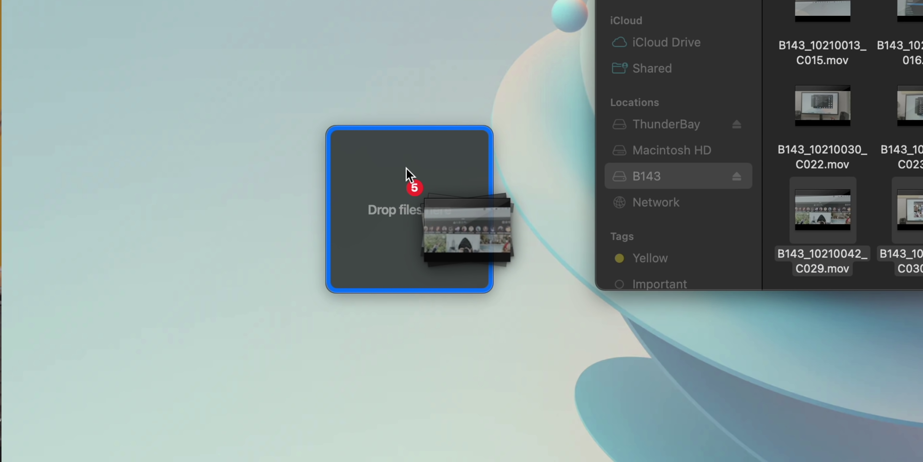
{"action": "left_click_drag", "start_coordinate": [410, 174], "coordinate": [402, 175]}
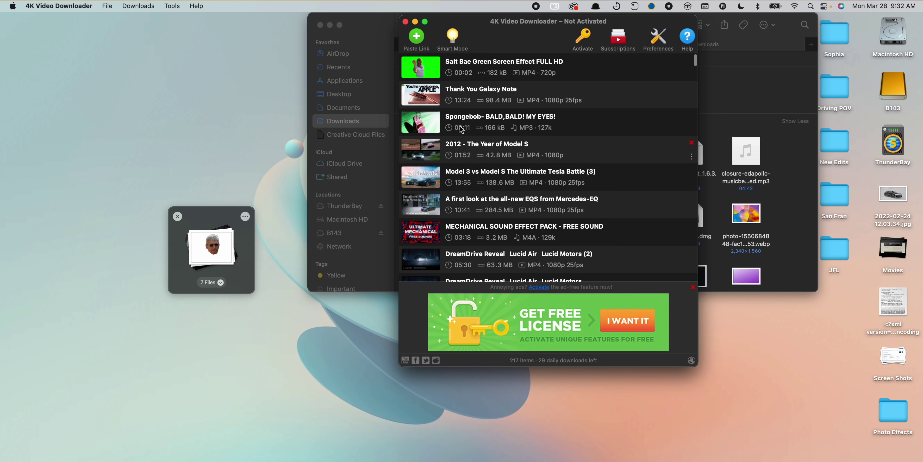
{"action": "right_click", "coordinate": [578, 72]}
{"action": "left_click", "coordinate": [606, 82]}
{"action": "left_click_drag", "start_coordinate": [464, 353], "coordinate": [247, 271]}
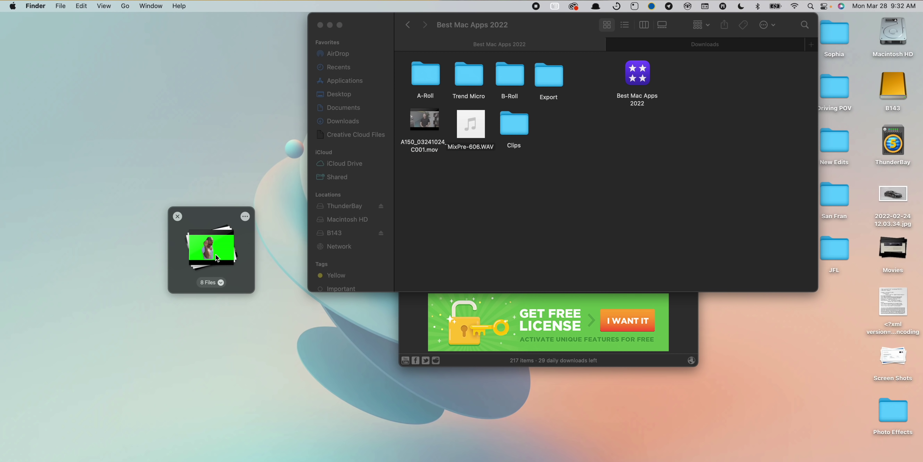
{"action": "left_click_drag", "start_coordinate": [530, 127], "coordinate": [522, 125]}
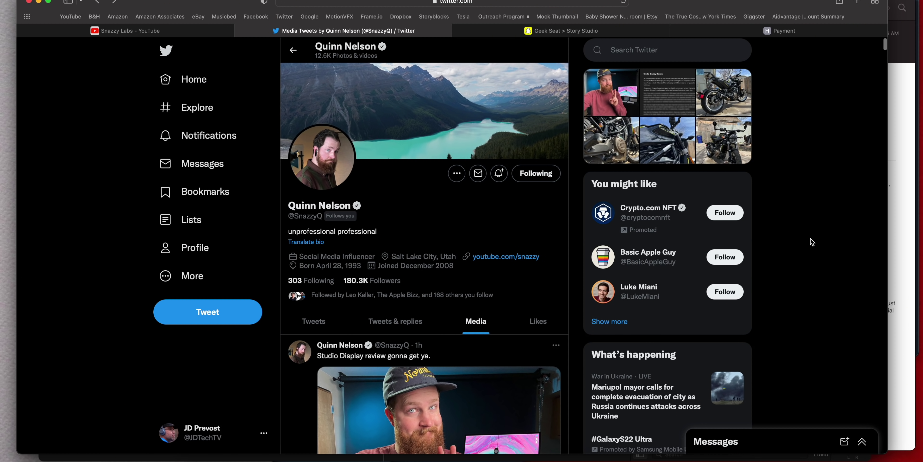
Open the 'mood' tweet's photo in the full-screen viewer and zoom into it
{"action": "scroll", "coordinate": [269, 233], "scroll_direction": "down", "scroll_amount": 10}
{"action": "left_click", "coordinate": [364, 226]}
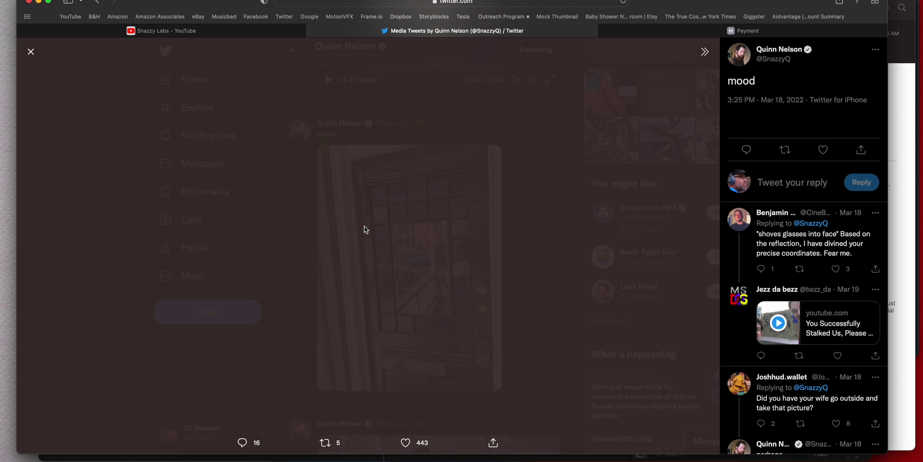
{"action": "scroll", "coordinate": [372, 191], "scroll_direction": "up", "scroll_amount": 5}
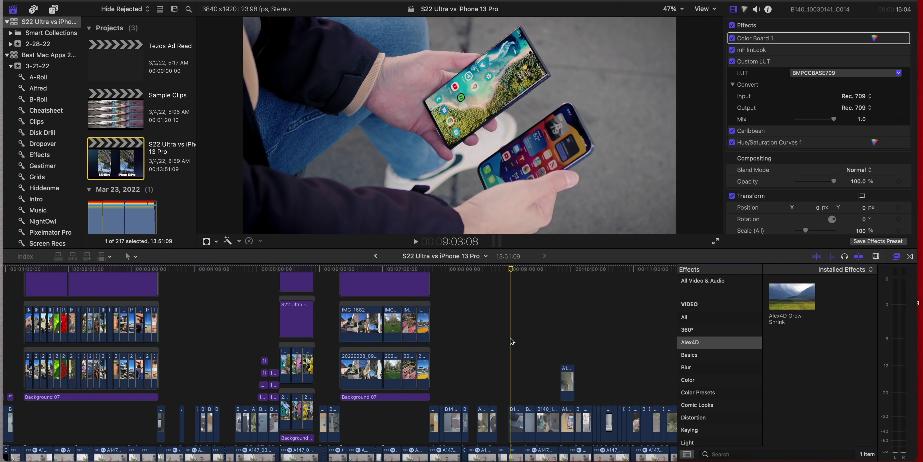
Show Final Cut Pro's shortcut list in CheatSheet, then resume the Lucid Air review in the browser
{"action": "key", "text": "super"}
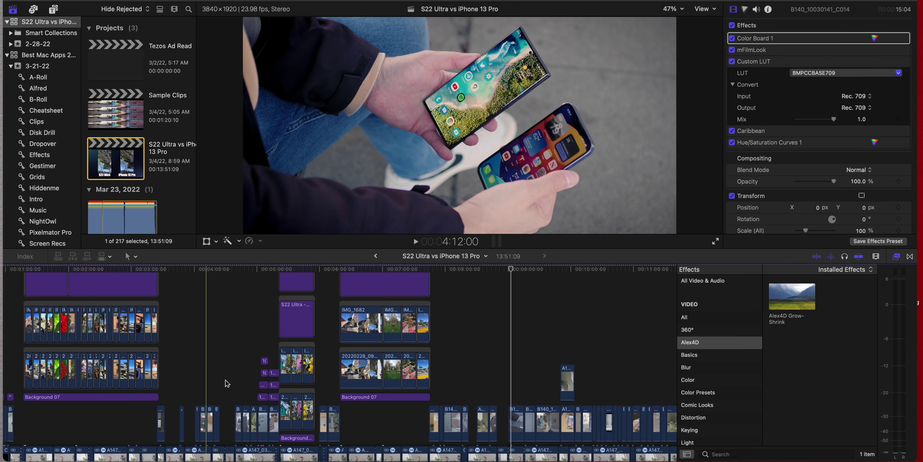
{"action": "left_click", "coordinate": [236, 456]}
{"action": "left_click", "coordinate": [107, 333]}
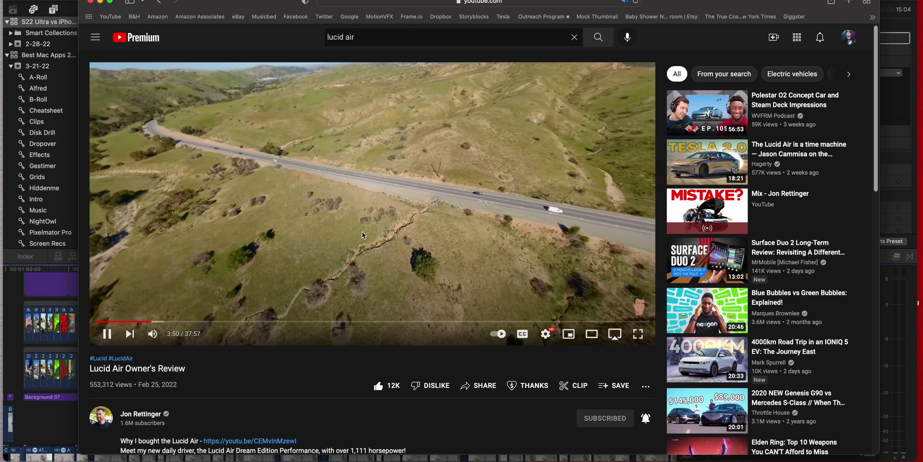
Display the browser's keyboard shortcuts in CheatSheet, then switch to Photoshop
{"action": "key", "text": "super"}
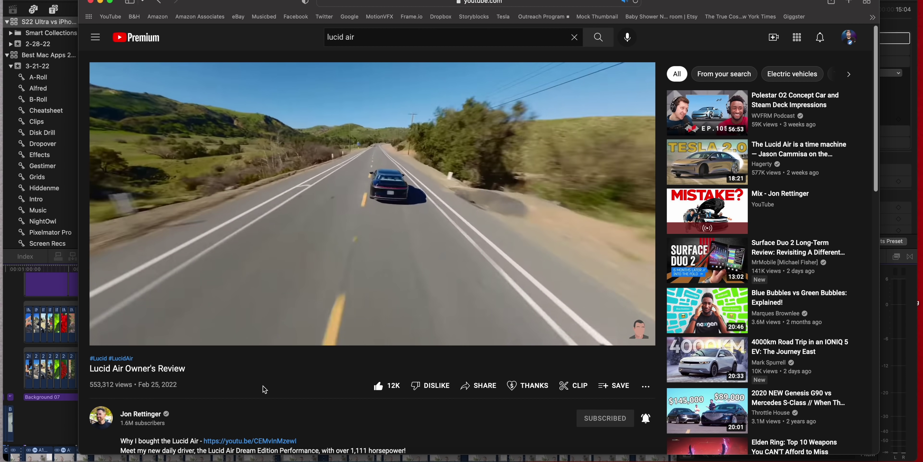
{"action": "left_click", "coordinate": [311, 454]}
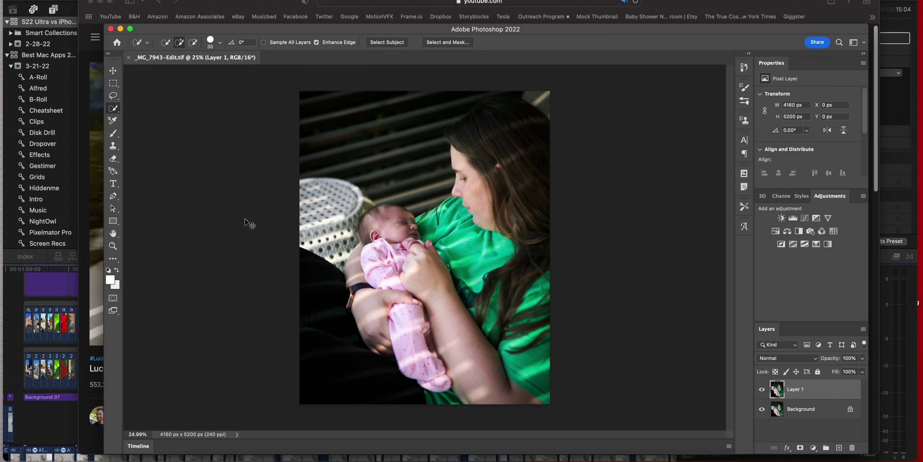
{"action": "key", "text": "super"}
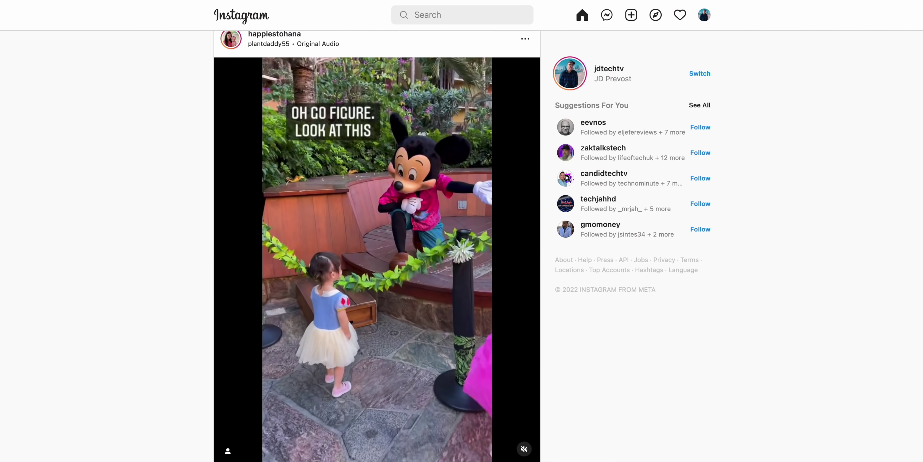
Scroll the Instagram feed down to the Mickey and Minnie video post
{"action": "scroll", "coordinate": [377, 251], "scroll_direction": "down", "scroll_amount": 1}
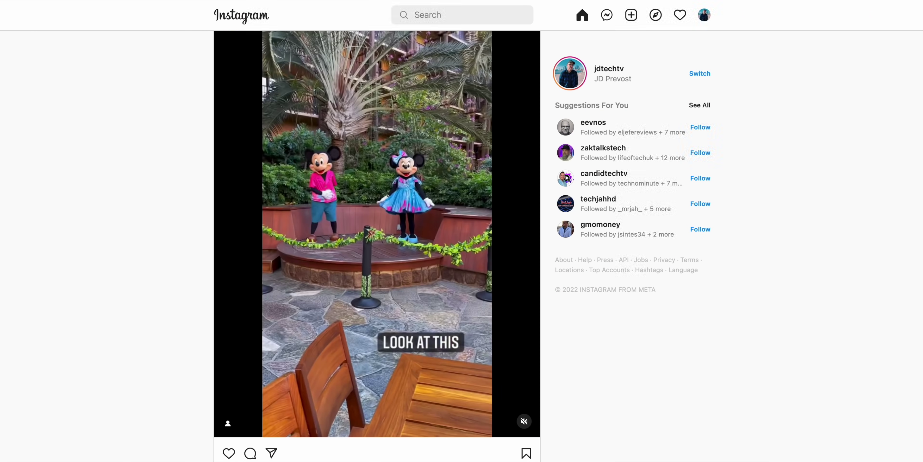
{"action": "scroll", "coordinate": [377, 246], "scroll_direction": "down", "scroll_amount": 15}
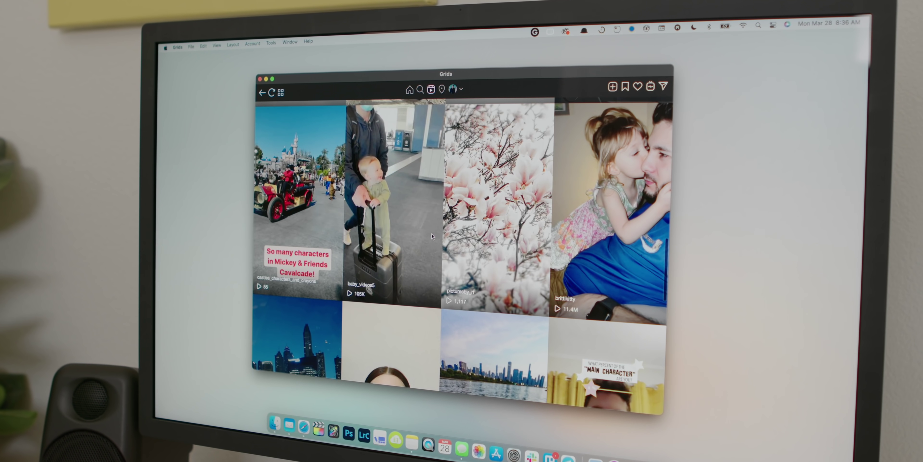
Open the baby reel full-height in Grids and scroll back up
{"action": "scroll", "coordinate": [431, 237], "scroll_direction": "down", "scroll_amount": 3}
{"action": "left_click", "coordinate": [436, 208]}
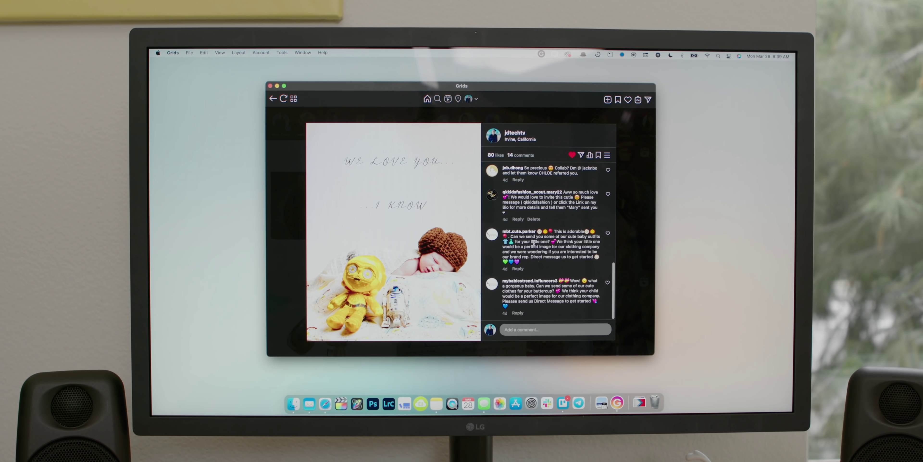
{"action": "scroll", "coordinate": [533, 243], "scroll_direction": "up", "scroll_amount": 5}
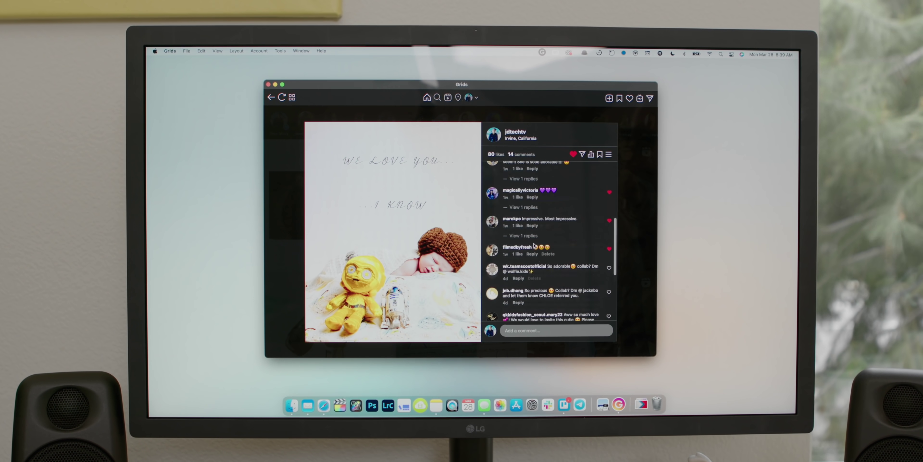
{"action": "scroll", "coordinate": [534, 245], "scroll_direction": "up", "scroll_amount": 2}
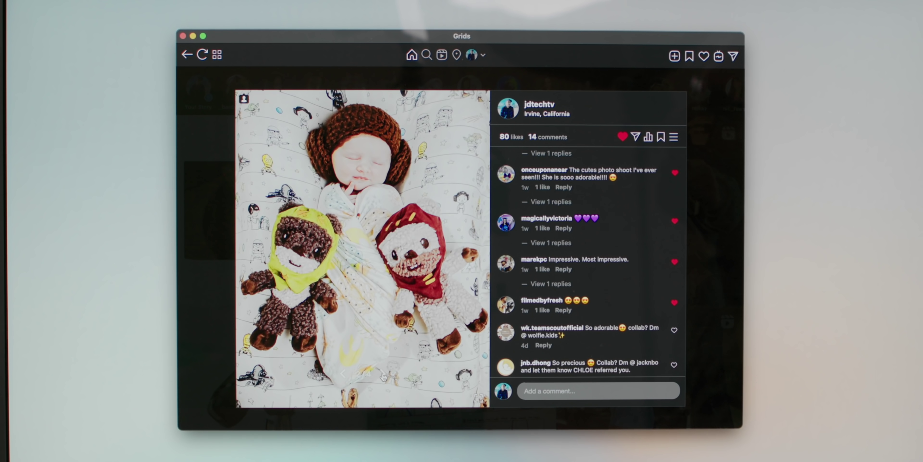
Advance the carousel twice to the baby-in-hat photo and scroll down its comments
{"action": "left_click", "coordinate": [382, 375]}
{"action": "left_click", "coordinate": [383, 376]}
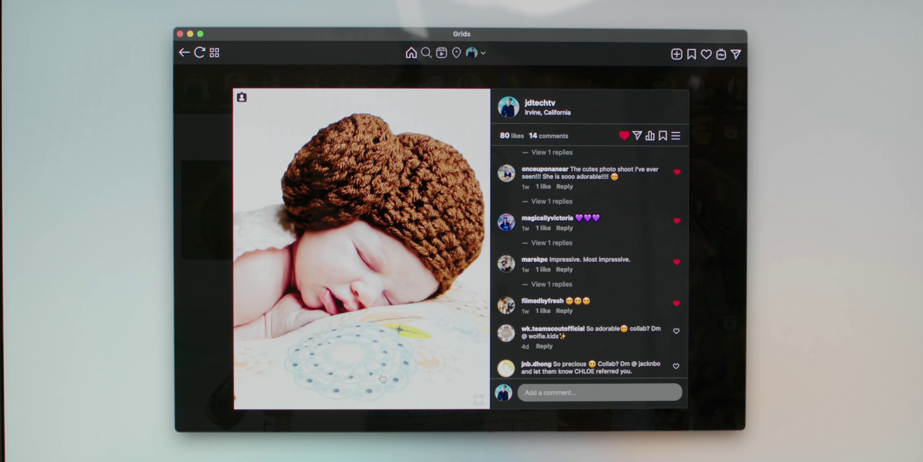
{"action": "scroll", "coordinate": [569, 302], "scroll_direction": "down", "scroll_amount": 4}
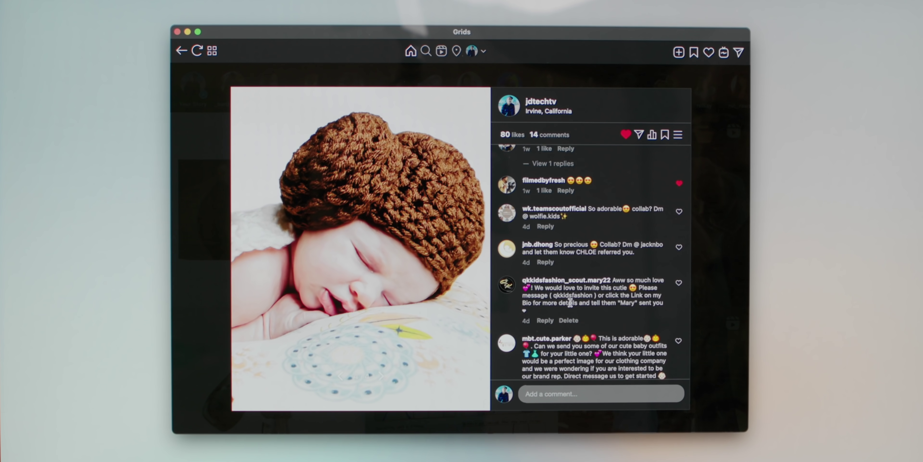
{"action": "scroll", "coordinate": [570, 303], "scroll_direction": "down", "scroll_amount": 2}
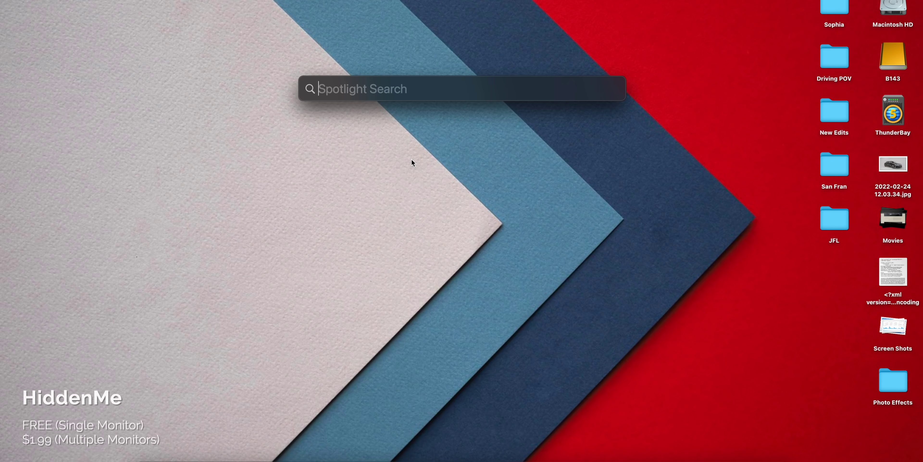
Search Spotlight for 'hiddenme' and launch HiddenMe Pro from the results
{"action": "type", "text": "hiddenme"}
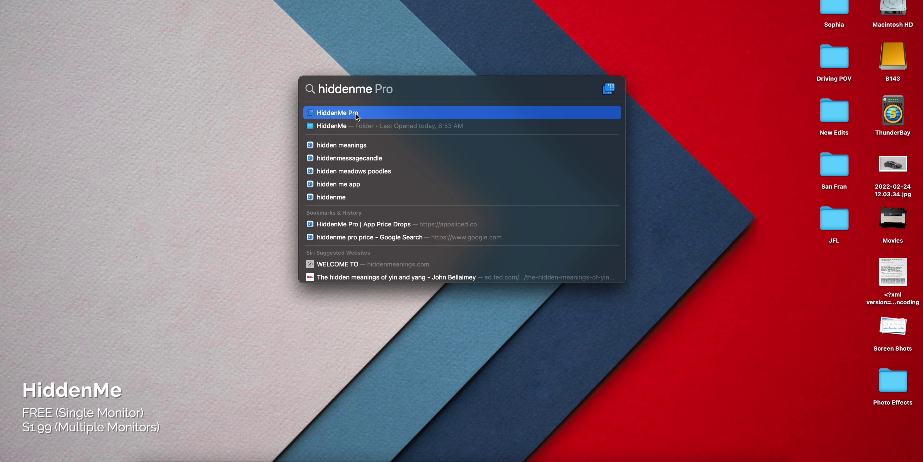
{"action": "left_click", "coordinate": [367, 112]}
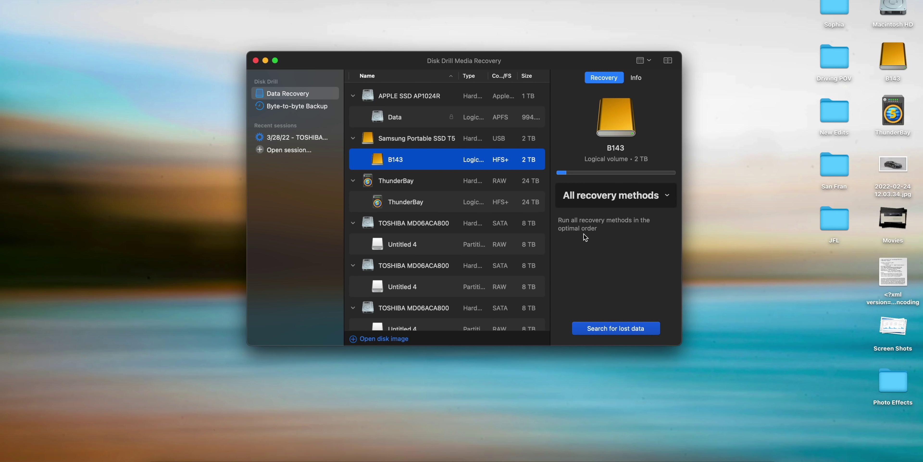
Start scanning B143 for lost data and review the found items while the scan continues
{"action": "left_click", "coordinate": [623, 327]}
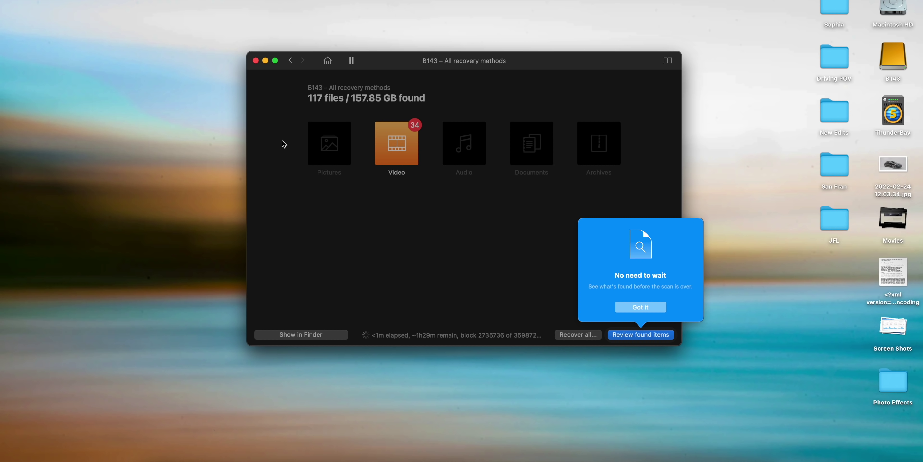
{"action": "left_click", "coordinate": [647, 306]}
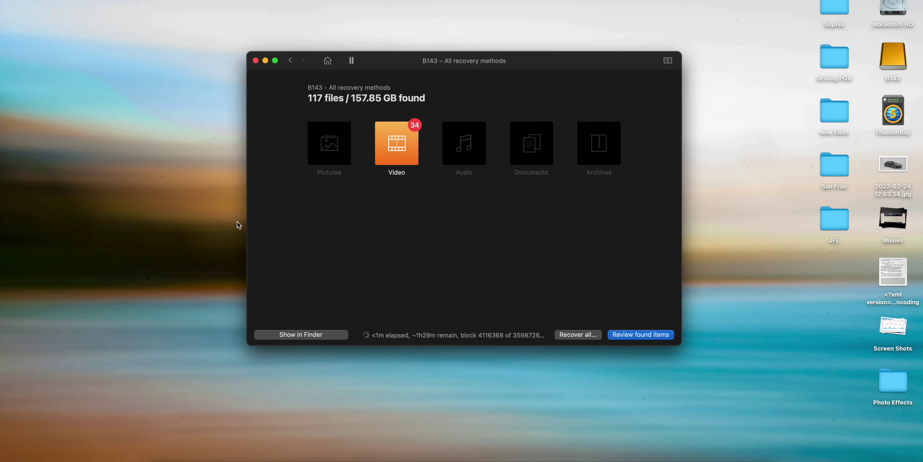
{"action": "left_click", "coordinate": [651, 335]}
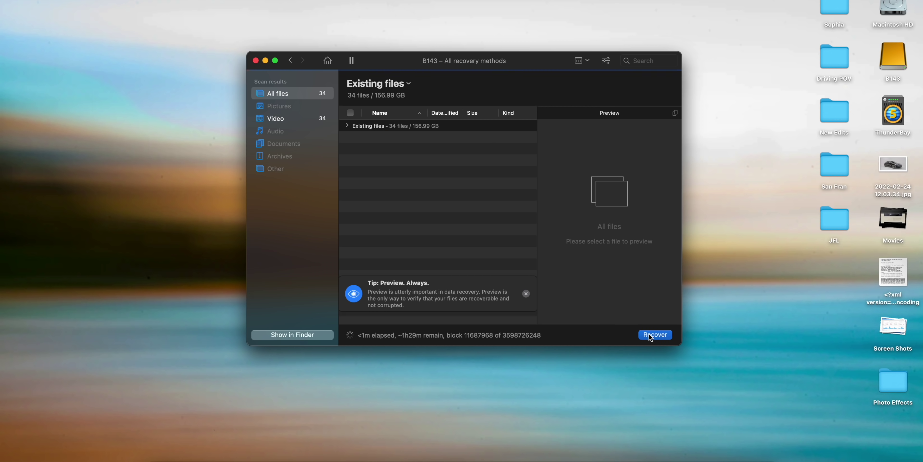
Expand Existing files in Disk Drill and preview the 12.76 GB B143_10210038_C027.mov clip
{"action": "left_click", "coordinate": [347, 126]}
{"action": "scroll", "coordinate": [434, 194], "scroll_direction": "down", "scroll_amount": 5}
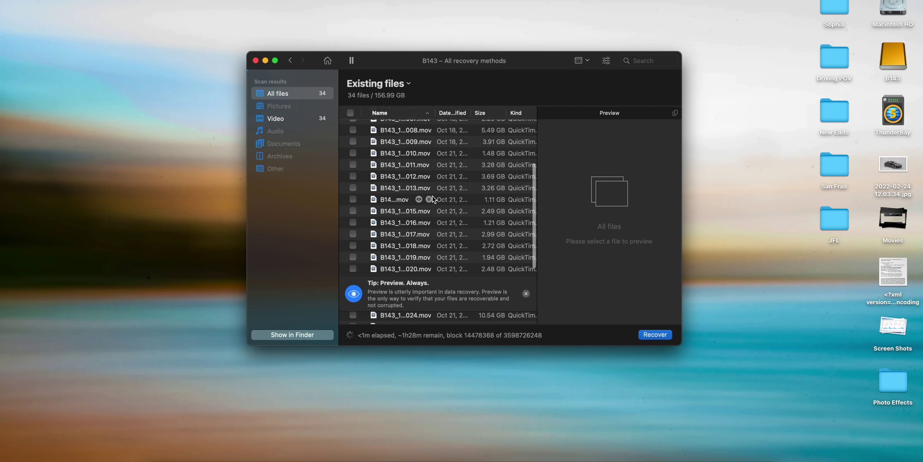
{"action": "scroll", "coordinate": [423, 202], "scroll_direction": "down", "scroll_amount": 1}
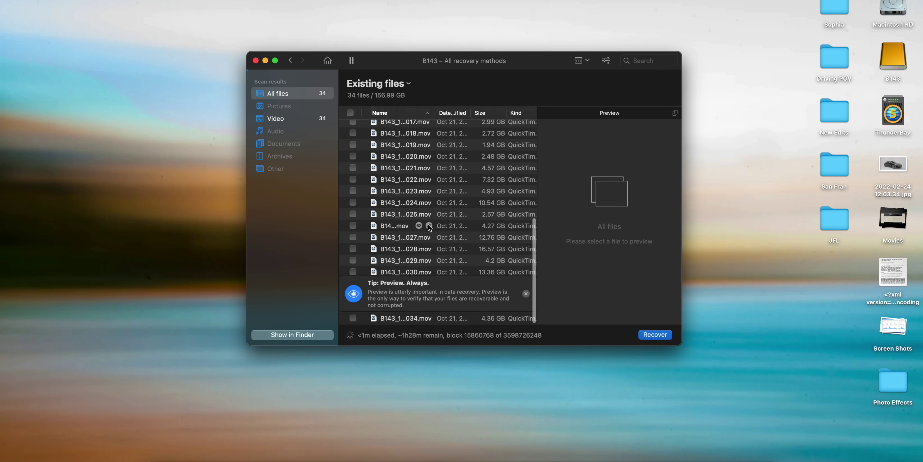
{"action": "left_click", "coordinate": [416, 237]}
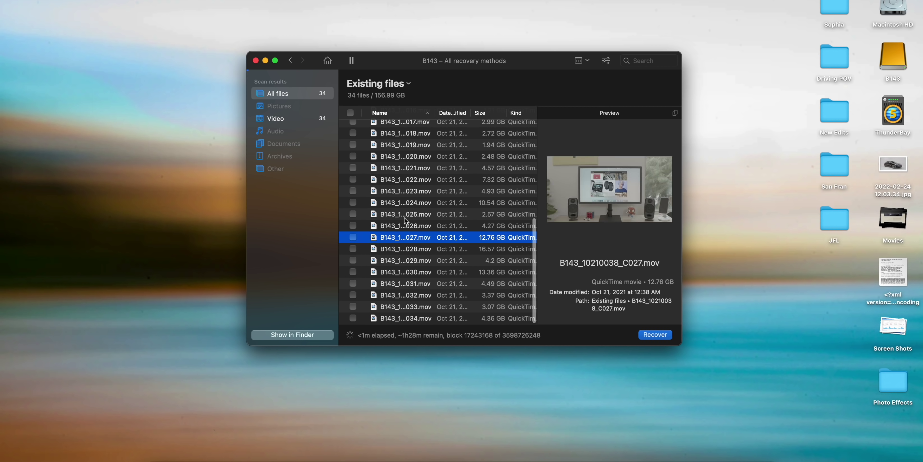
{"action": "left_click", "coordinate": [623, 306]}
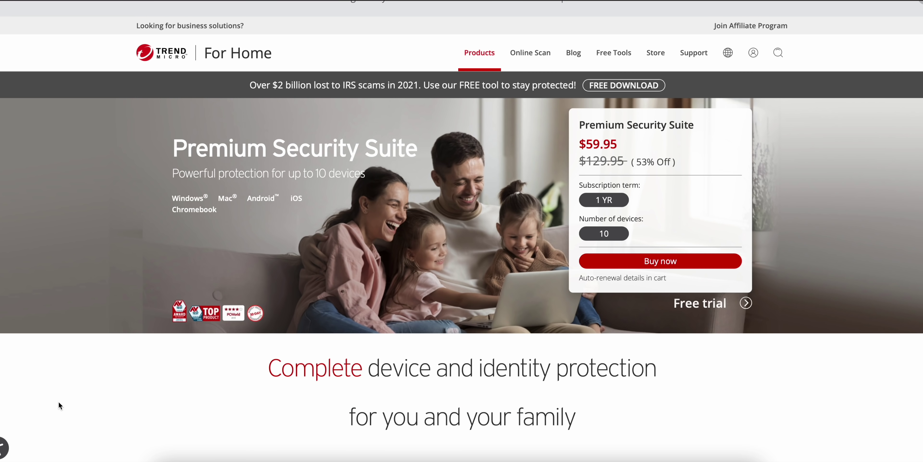
Scroll through Premium Security Suite's included features, then switch the Web Guard VPN to ON
{"action": "scroll", "coordinate": [59, 402], "scroll_direction": "down", "scroll_amount": 10}
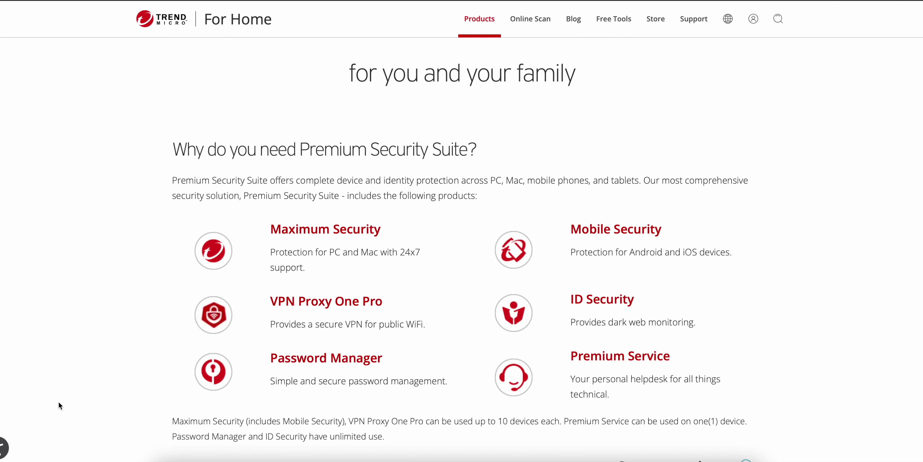
{"action": "scroll", "coordinate": [59, 400], "scroll_direction": "down", "scroll_amount": 2}
{"action": "scroll", "coordinate": [58, 400], "scroll_direction": "down", "scroll_amount": 1}
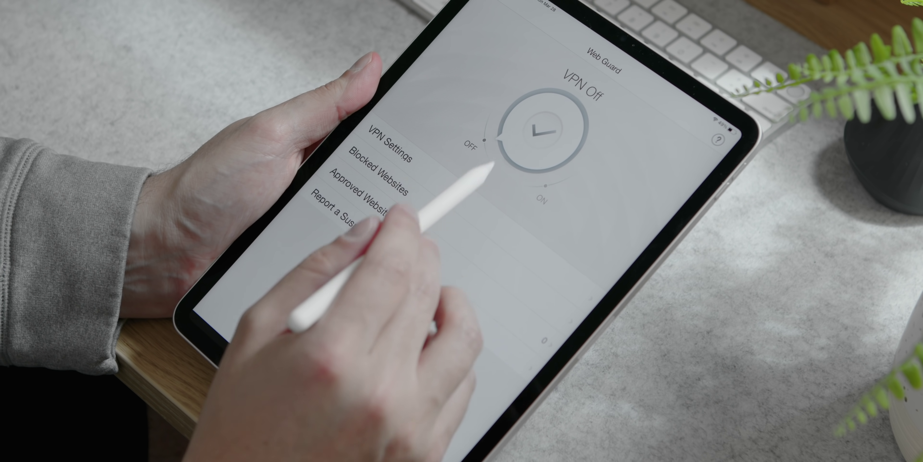
{"action": "left_click_drag", "start_coordinate": [494, 163], "coordinate": [544, 173]}
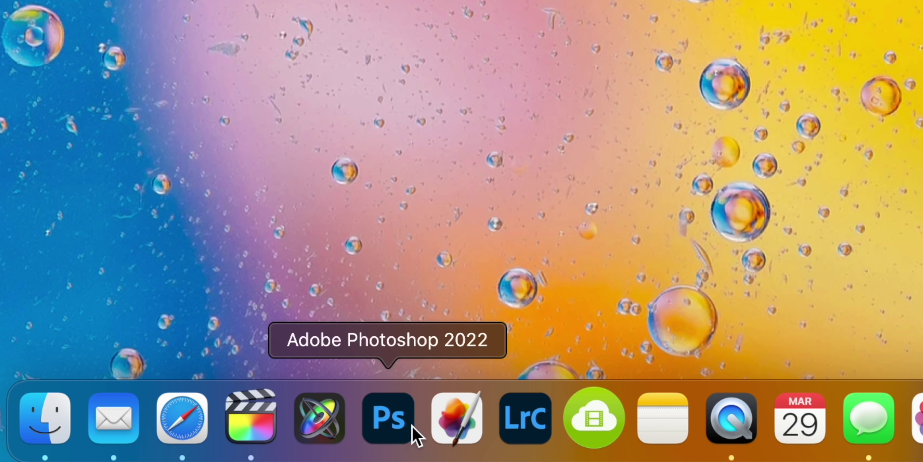
Launch Pixelmator Pro and open IMG_0884.DNG from the Downloads folder
{"action": "left_click", "coordinate": [459, 428]}
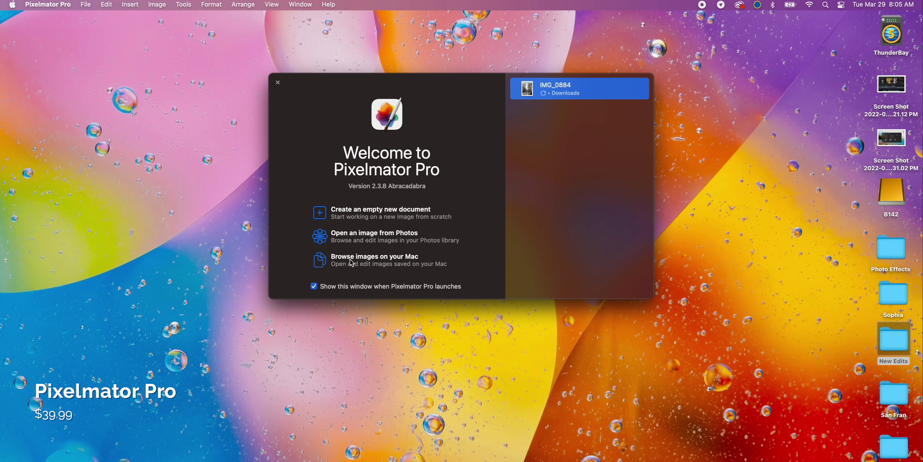
{"action": "left_click", "coordinate": [371, 262]}
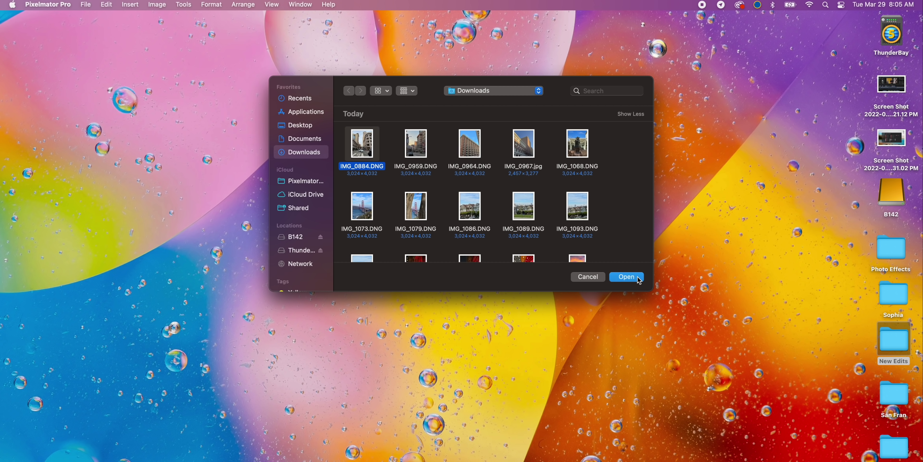
{"action": "left_click", "coordinate": [637, 279]}
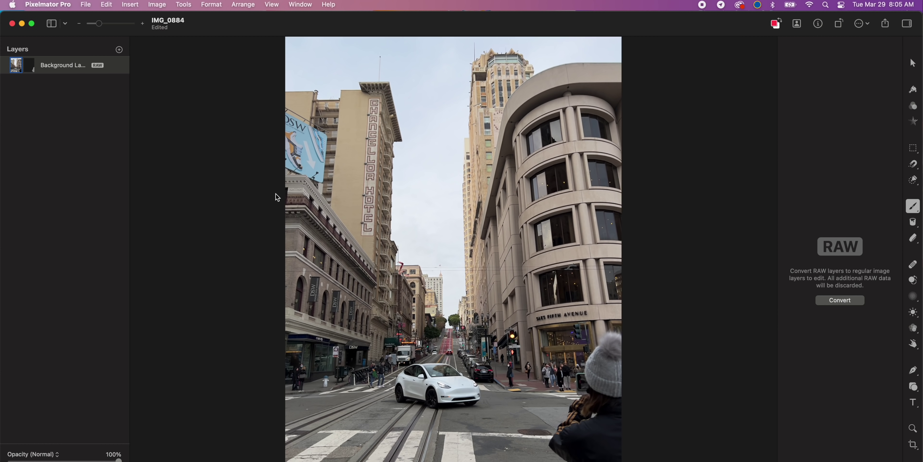
In Color Adjustments, switch to the Modern Films presets and apply the fourth preset
{"action": "left_click", "coordinate": [917, 107]}
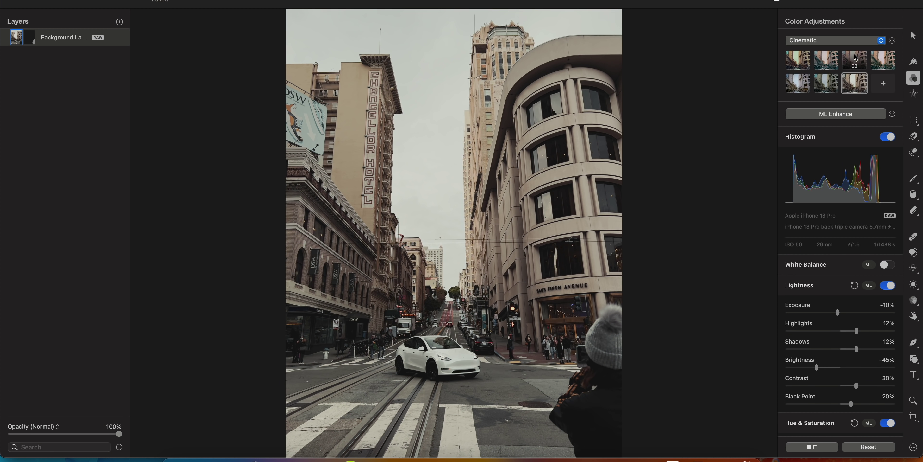
{"action": "left_click", "coordinate": [835, 41]}
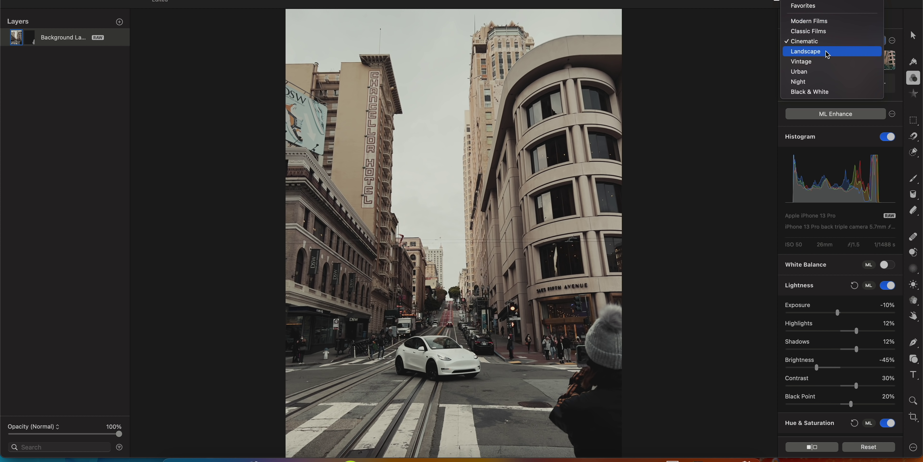
{"action": "left_click", "coordinate": [809, 21]}
{"action": "left_click", "coordinate": [826, 60]}
{"action": "left_click", "coordinate": [855, 61]}
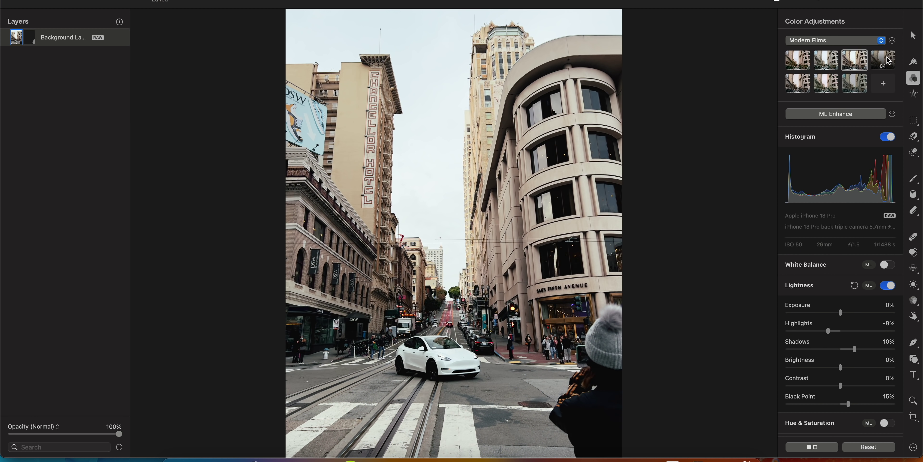
{"action": "left_click", "coordinate": [888, 62]}
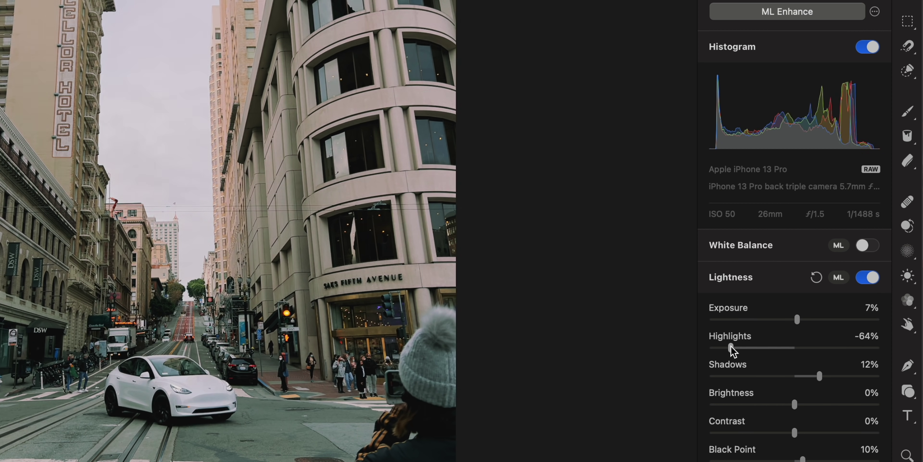
Shift the yellows' hue in Selective Color, reshape the tone curve and enable the vignette
{"action": "scroll", "coordinate": [783, 350], "scroll_direction": "down", "scroll_amount": 3}
{"action": "scroll", "coordinate": [803, 291], "scroll_direction": "down", "scroll_amount": 6}
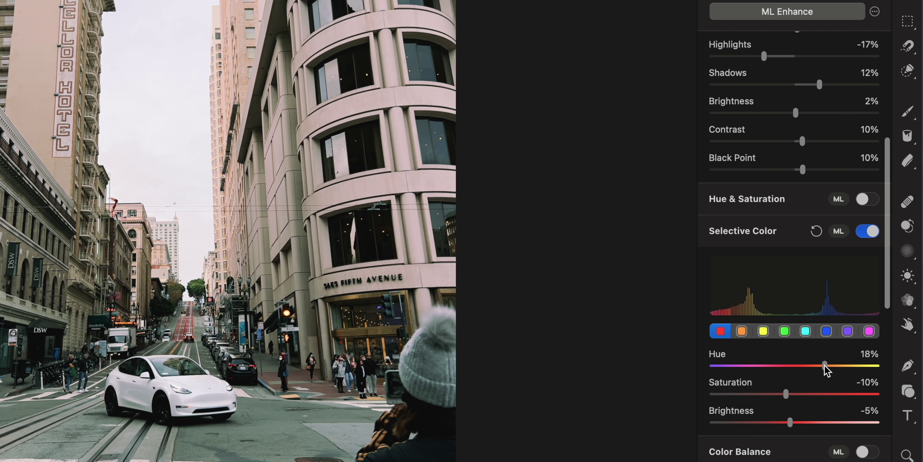
{"action": "left_click_drag", "start_coordinate": [824, 367], "coordinate": [821, 371]}
{"action": "left_click", "coordinate": [763, 331]}
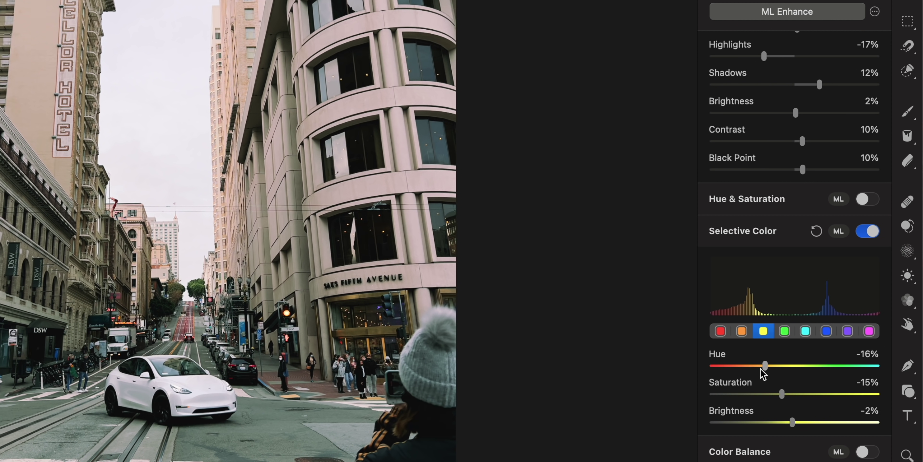
{"action": "left_click", "coordinate": [830, 368]}
{"action": "scroll", "coordinate": [758, 421], "scroll_direction": "down", "scroll_amount": 7}
{"action": "left_click_drag", "start_coordinate": [835, 335], "coordinate": [844, 326]}
{"action": "scroll", "coordinate": [826, 358], "scroll_direction": "down", "scroll_amount": 8}
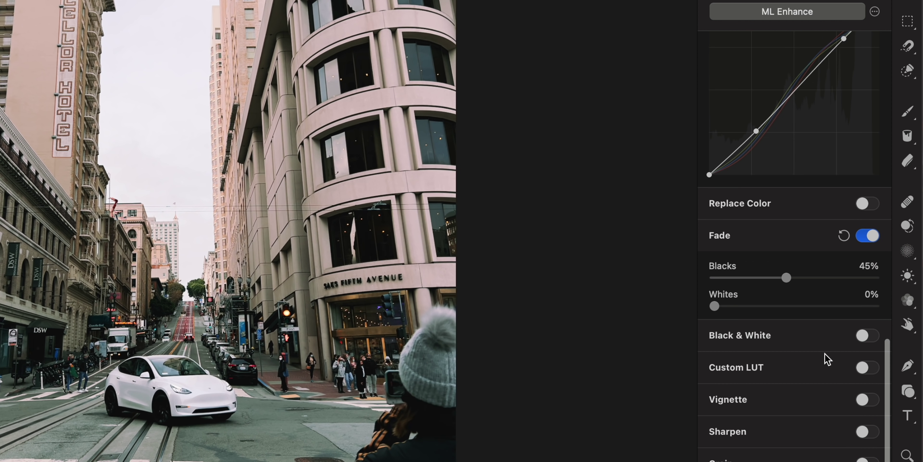
{"action": "left_click", "coordinate": [867, 399]}
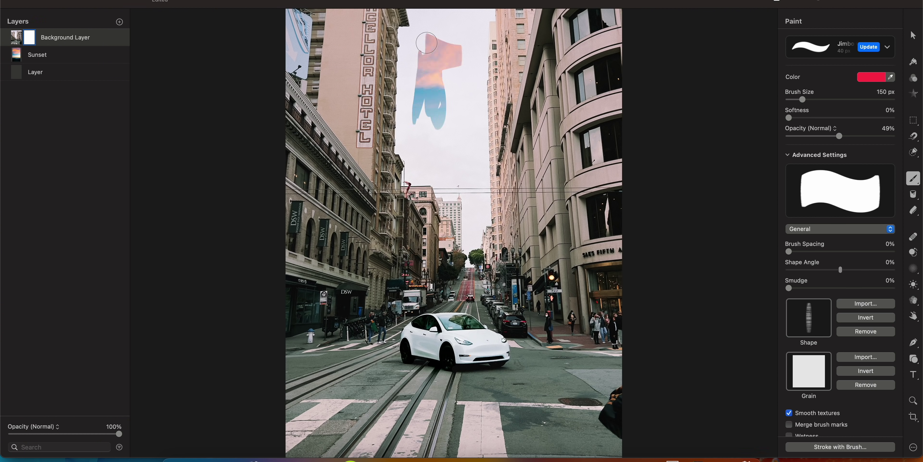
Paint the sunset into the sky, shrink the brush, and search Spotlight for 'gestimer'
{"action": "mouse_move", "coordinate": [427, 42]}
{"action": "left_mouse_down"}
{"action": "mouse_move", "coordinate": [486, 14]}
{"action": "mouse_move", "coordinate": [421, 123]}
{"action": "left_mouse_up"}
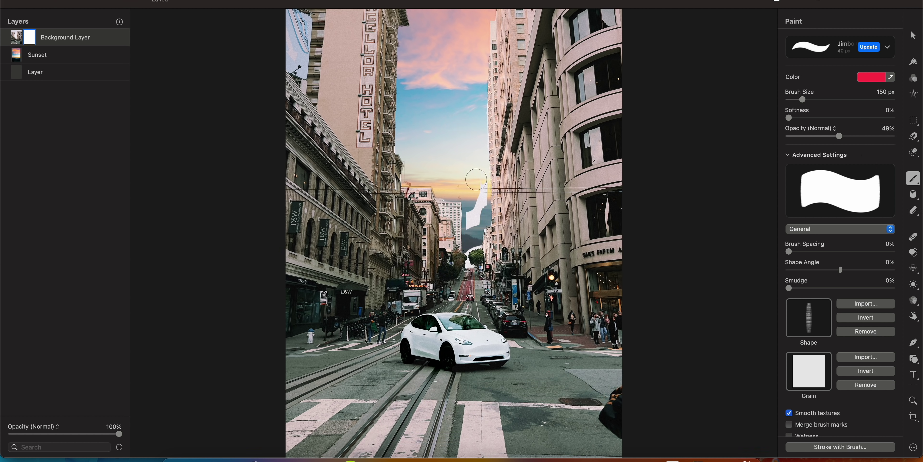
{"action": "key", "text": "bracketleft"}
{"action": "key", "text": "bracketleft"}
{"action": "key", "text": "bracketleft"}
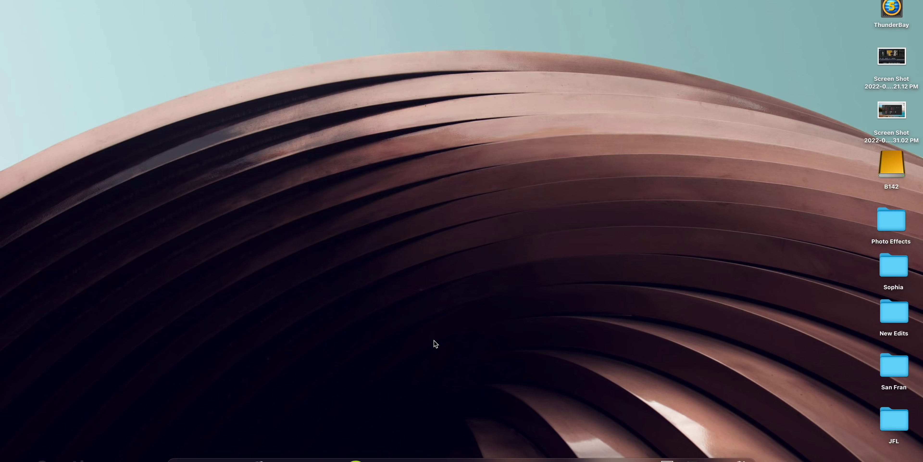
{"action": "key", "text": "super+space"}
{"action": "type", "text": "gestimer"}
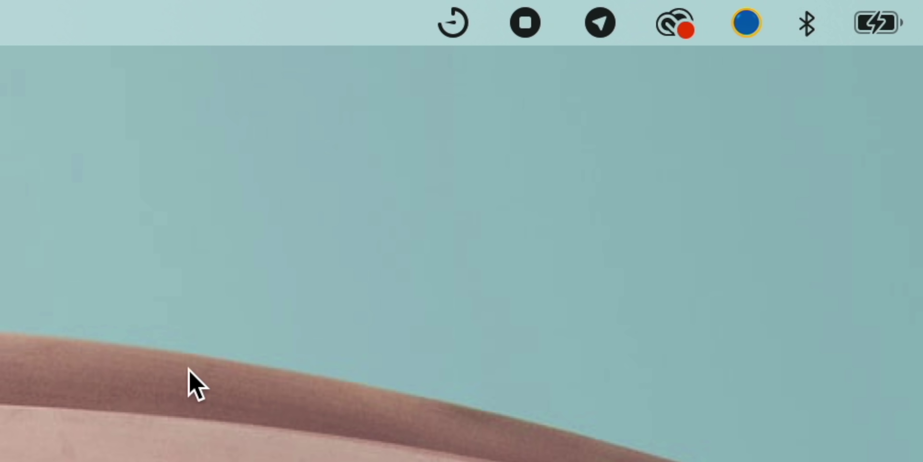
Set a Gestimer reminder 44 minutes ahead (9:31 AM) reading 'Go drink water, seriously.'
{"action": "left_click", "coordinate": [461, 26]}
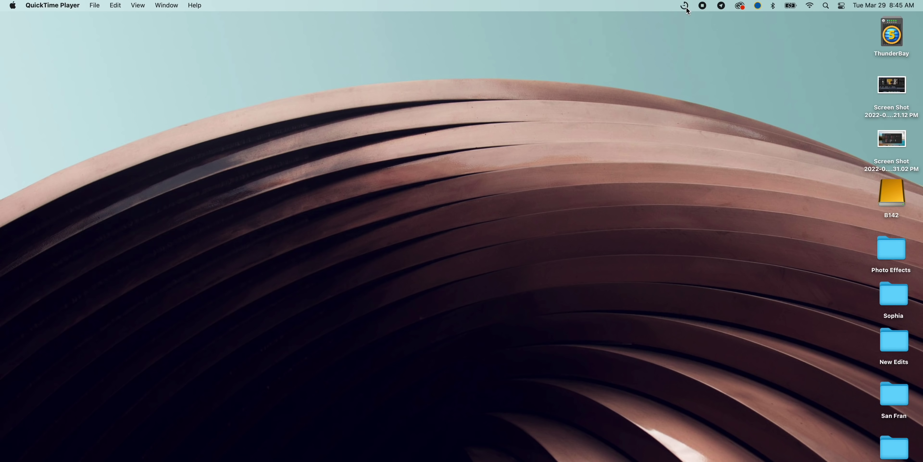
{"action": "left_click_drag", "start_coordinate": [687, 38], "coordinate": [625, 241]}
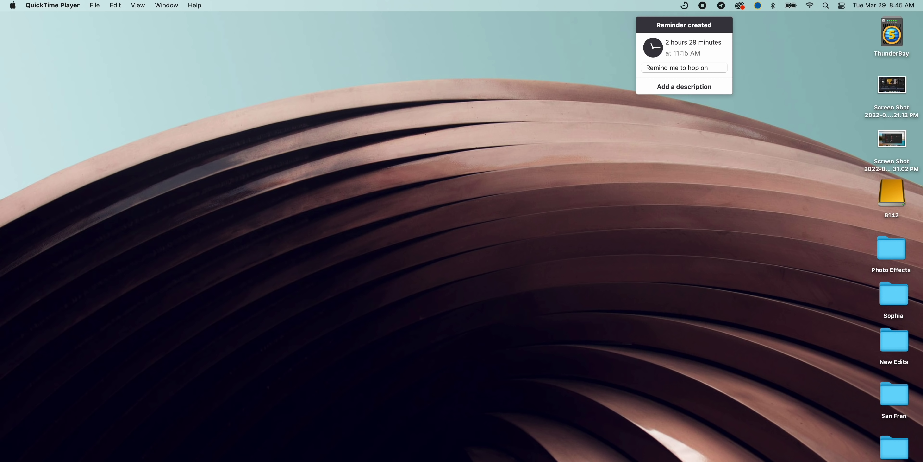
{"action": "key", "text": "Return"}
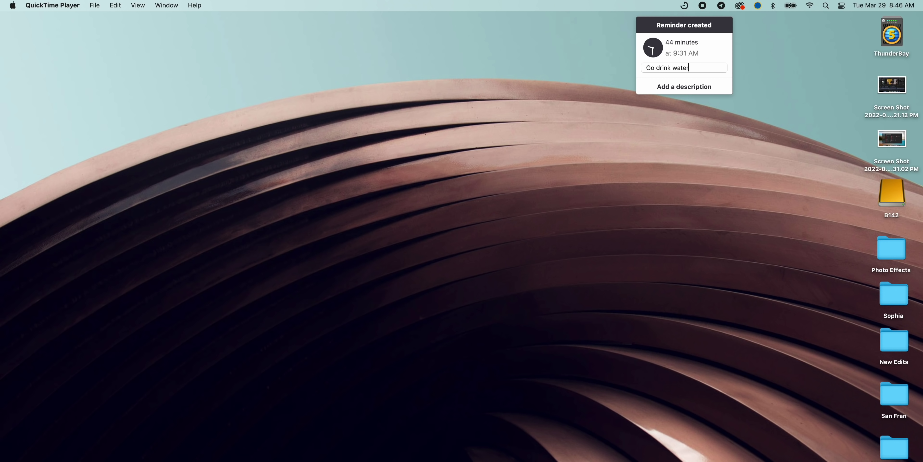
{"action": "key", "text": "Return"}
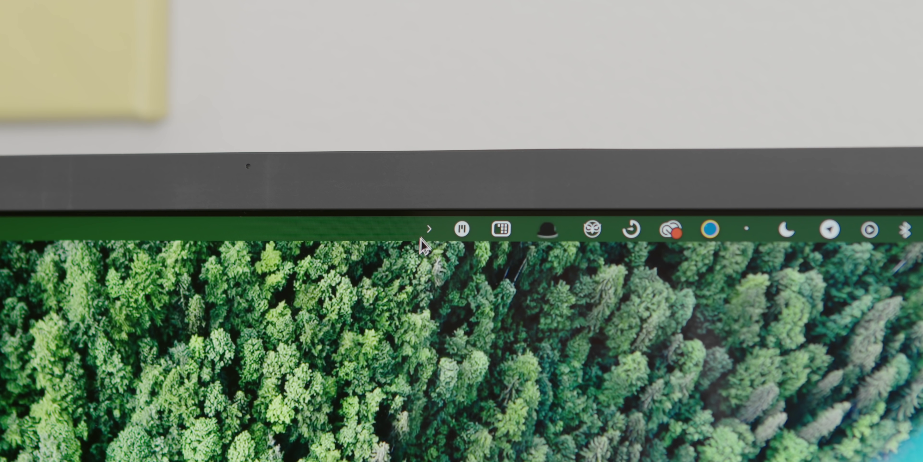
Toggle Vanilla's hidden icons, Cmd-drag the owl icon into the hideable group, then show all icons
{"action": "left_click", "coordinate": [427, 229]}
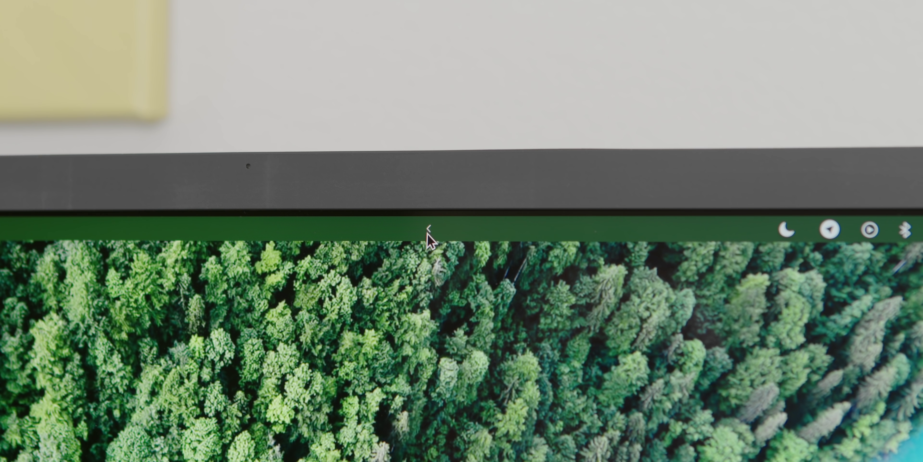
{"action": "left_click", "coordinate": [428, 229]}
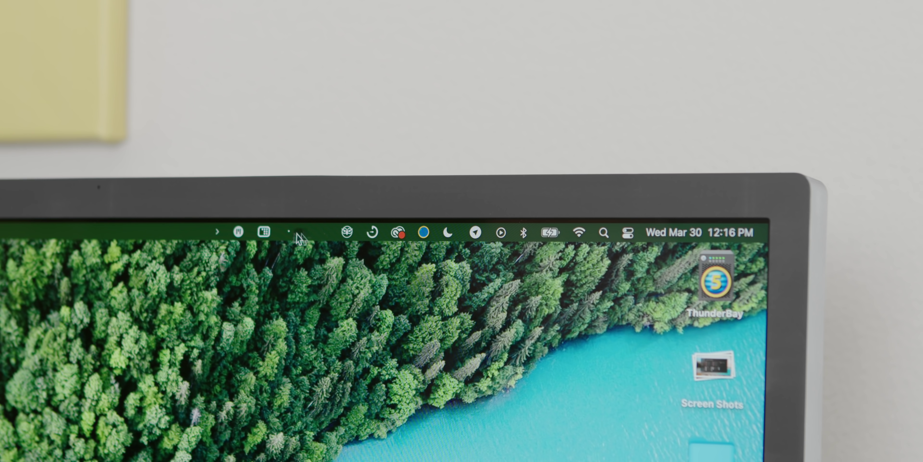
{"action": "left_click_drag", "start_coordinate": [347, 232], "coordinate": [327, 238]}
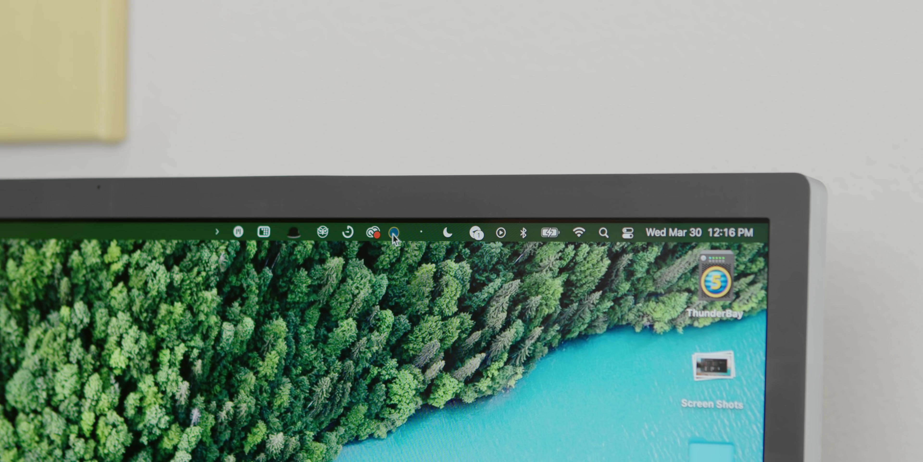
{"action": "left_click", "coordinate": [217, 232]}
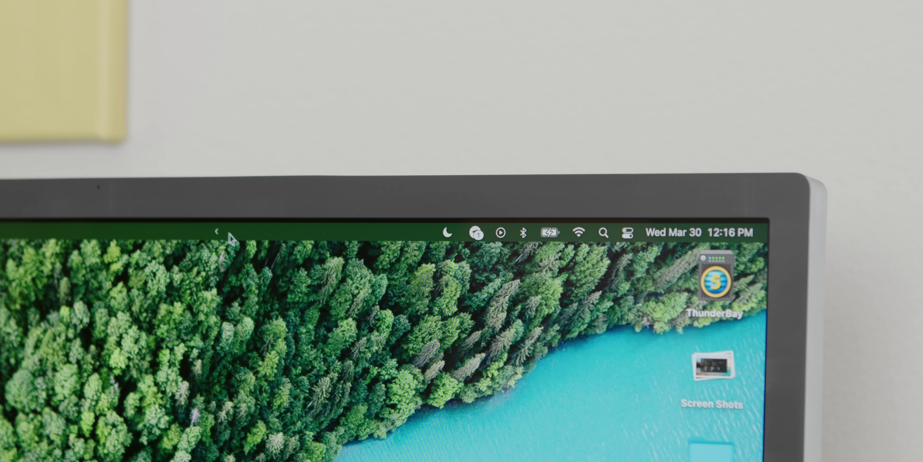
{"action": "left_click", "coordinate": [214, 234]}
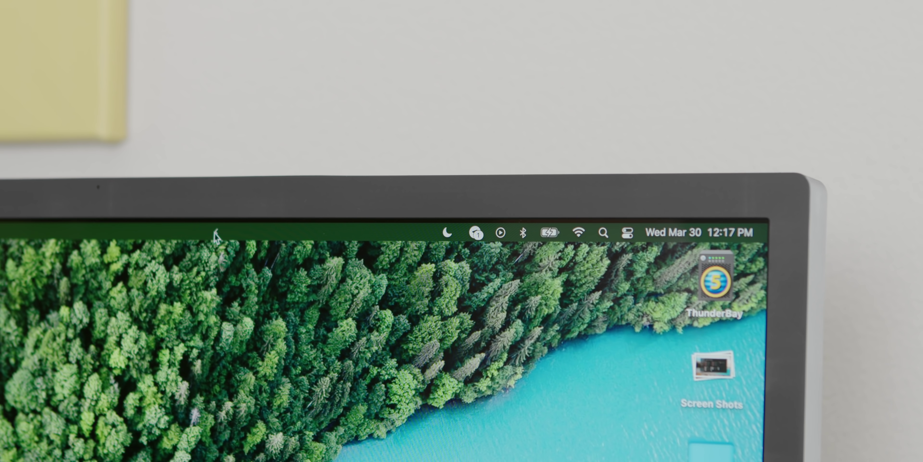
{"action": "left_click", "coordinate": [215, 233]}
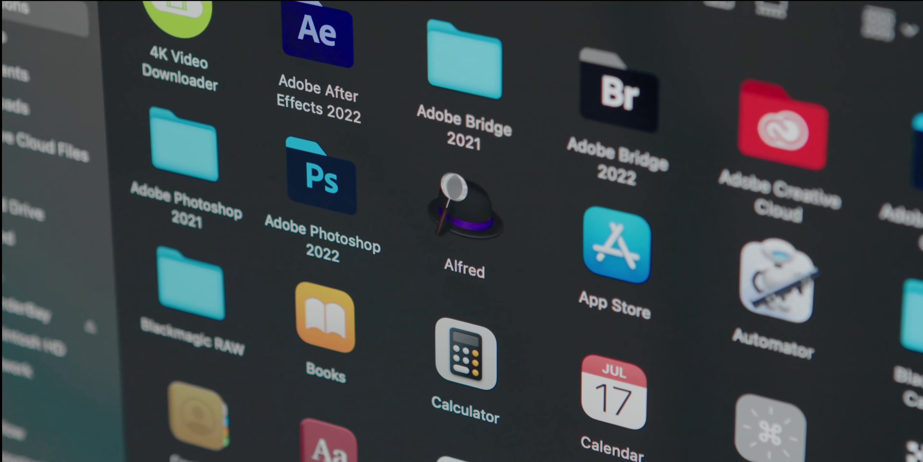
Launch Alfred via Spotlight, open Disk Drill Media Recovery from a 'disk' search, then close it
{"action": "key", "text": "super+space"}
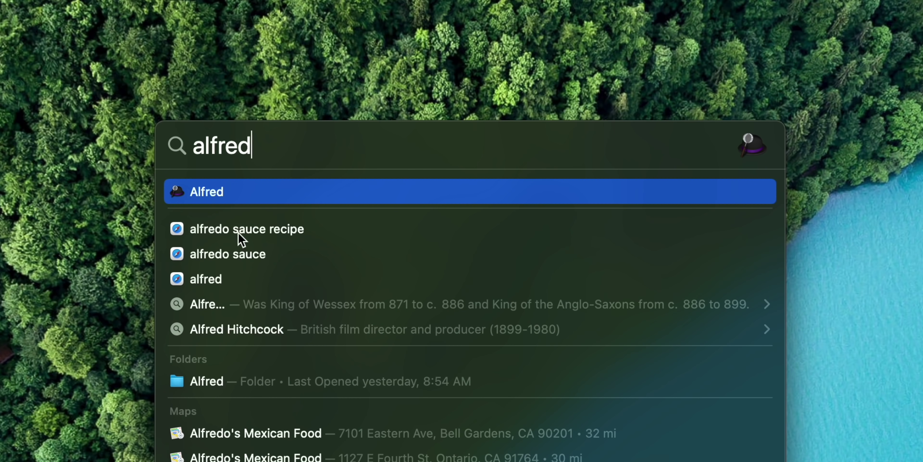
{"action": "key", "text": "Return"}
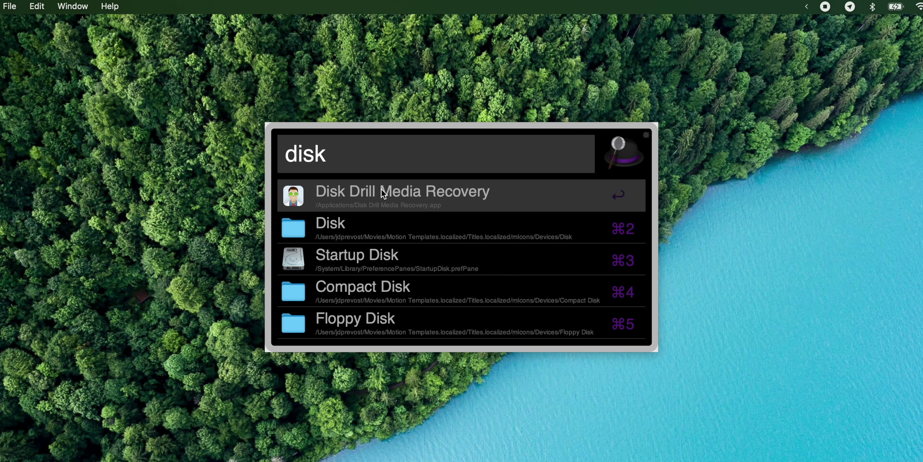
{"action": "left_click", "coordinate": [430, 195]}
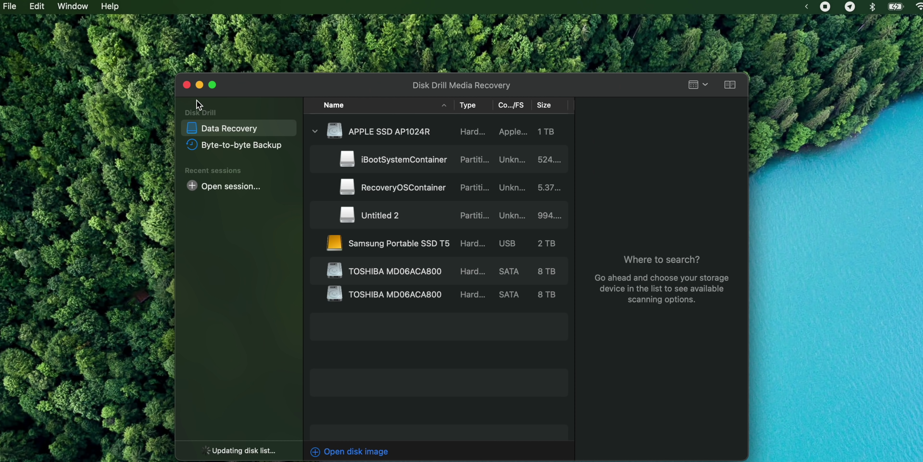
{"action": "left_click", "coordinate": [186, 85]}
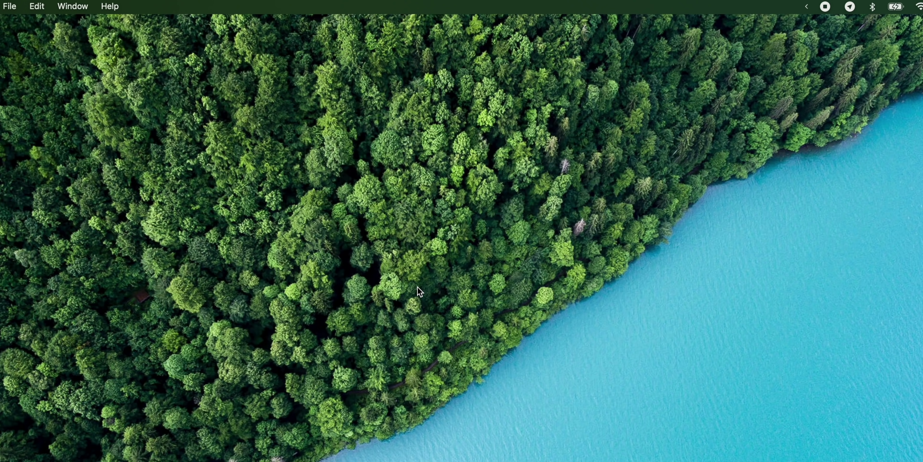
Run an Alfred 'youtube' search for the creator's channel, browse Safari's results, then close the window
{"action": "key", "text": "alt+space"}
{"action": "type", "text": "yout"}
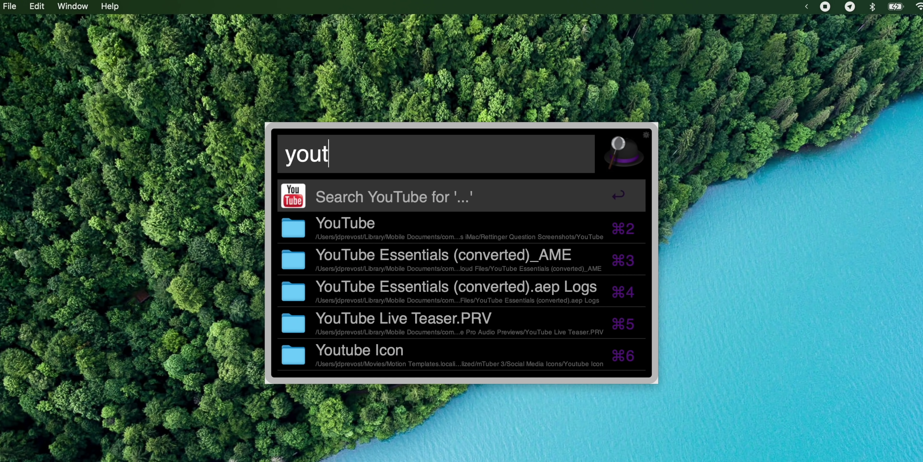
{"action": "type", "text": "ube jon rettinger"}
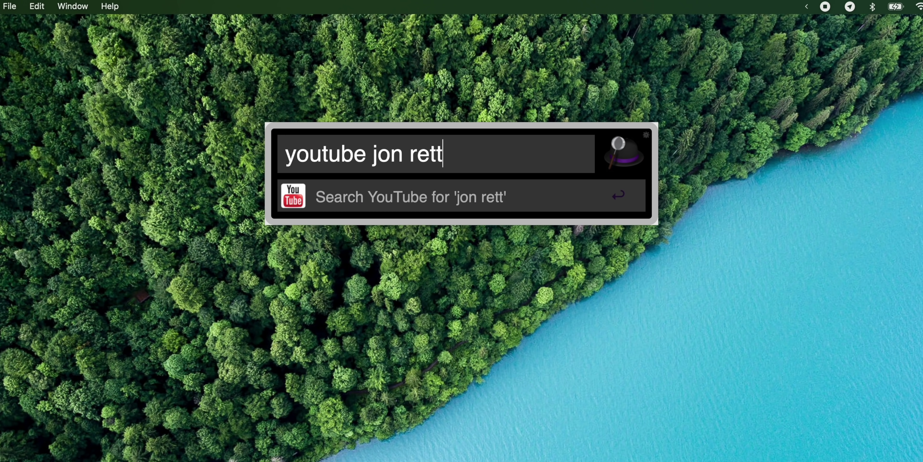
{"action": "key", "text": "Return"}
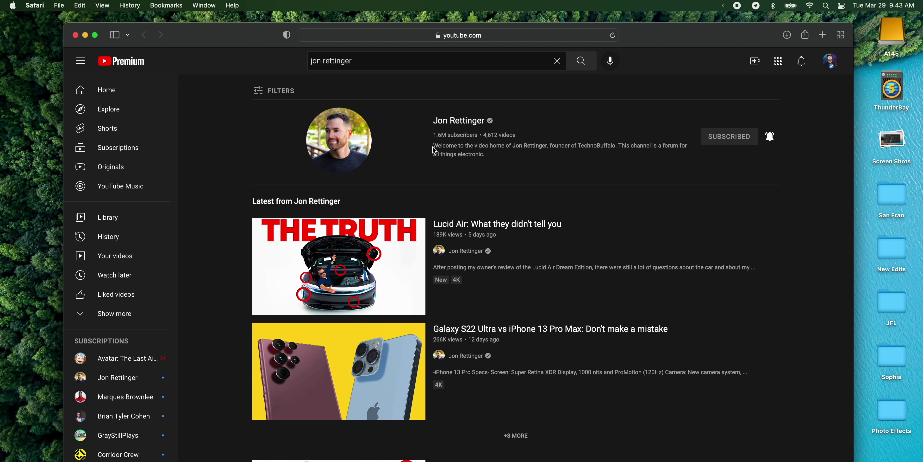
{"action": "scroll", "coordinate": [192, 232], "scroll_direction": "down", "scroll_amount": 1}
{"action": "scroll", "coordinate": [192, 233], "scroll_direction": "down", "scroll_amount": 9}
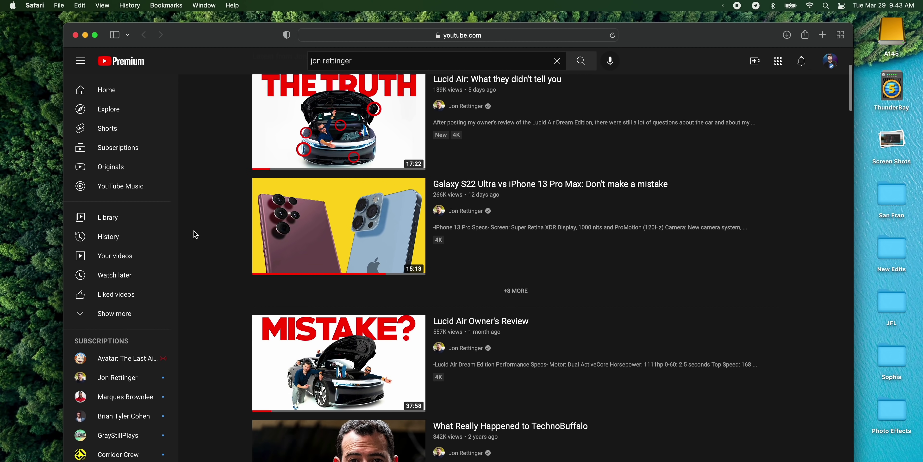
{"action": "scroll", "coordinate": [196, 235], "scroll_direction": "down", "scroll_amount": 12}
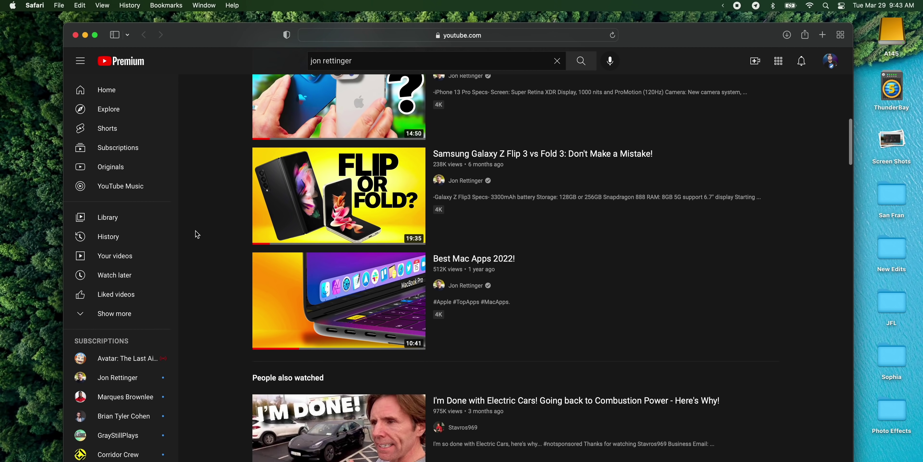
{"action": "scroll", "coordinate": [197, 235], "scroll_direction": "down", "scroll_amount": 5}
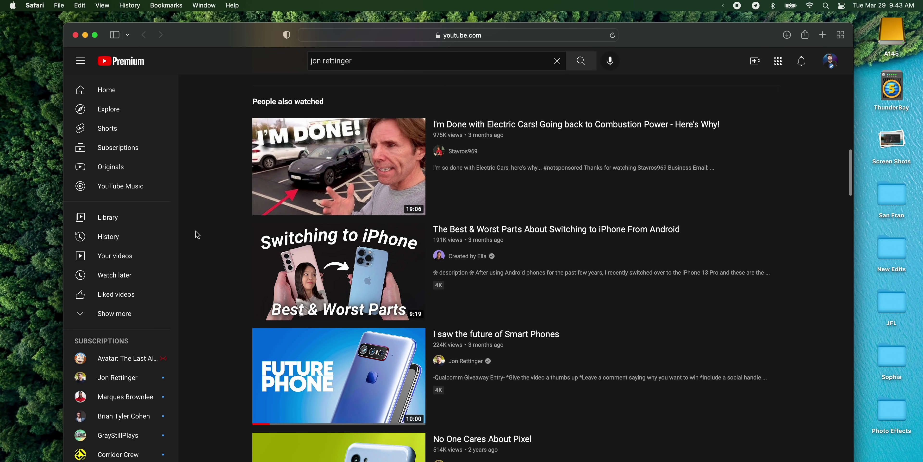
{"action": "left_click", "coordinate": [76, 34]}
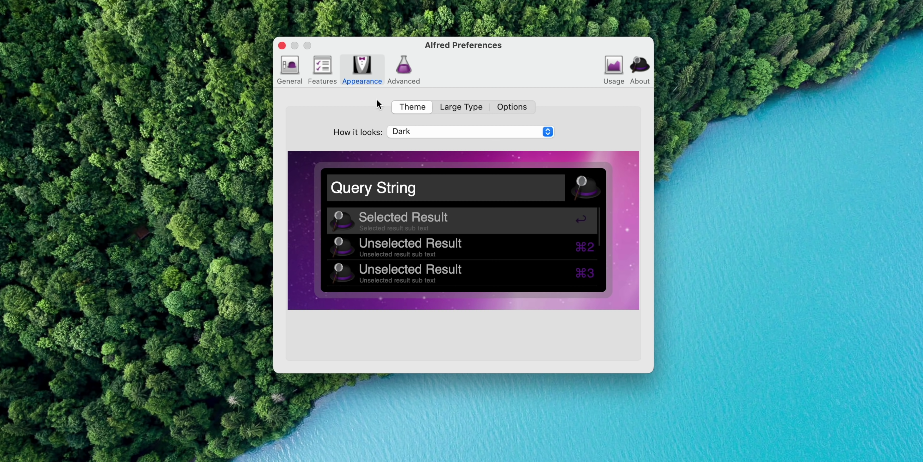
In Alfred Preferences Features, review File Search and its Exclusions & Scope, then open Applications
{"action": "left_click", "coordinate": [323, 68]}
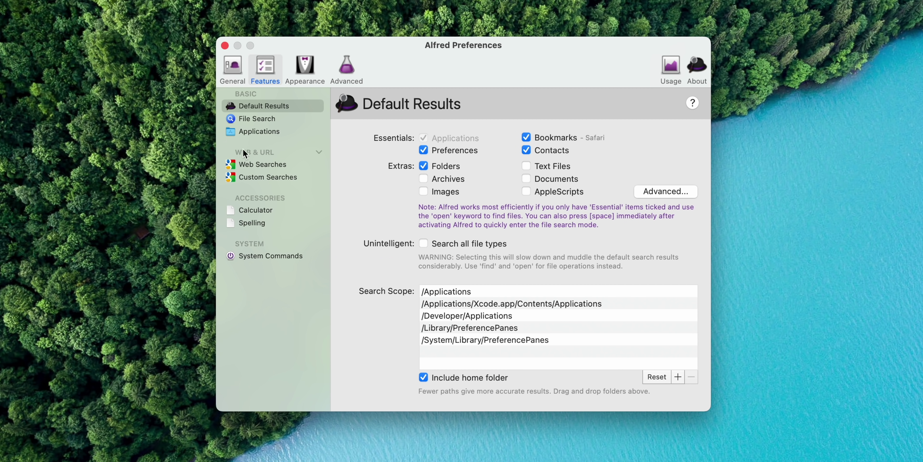
{"action": "left_click", "coordinate": [260, 119]}
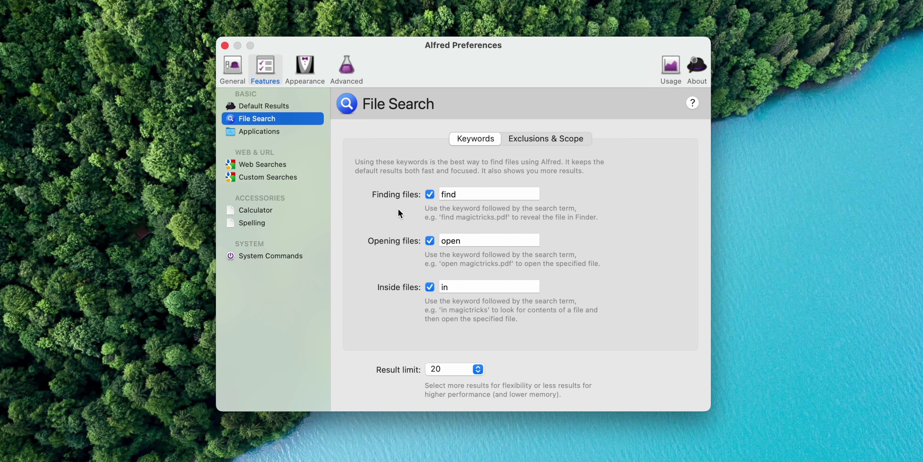
{"action": "left_click", "coordinate": [530, 142]}
{"action": "left_click", "coordinate": [253, 130]}
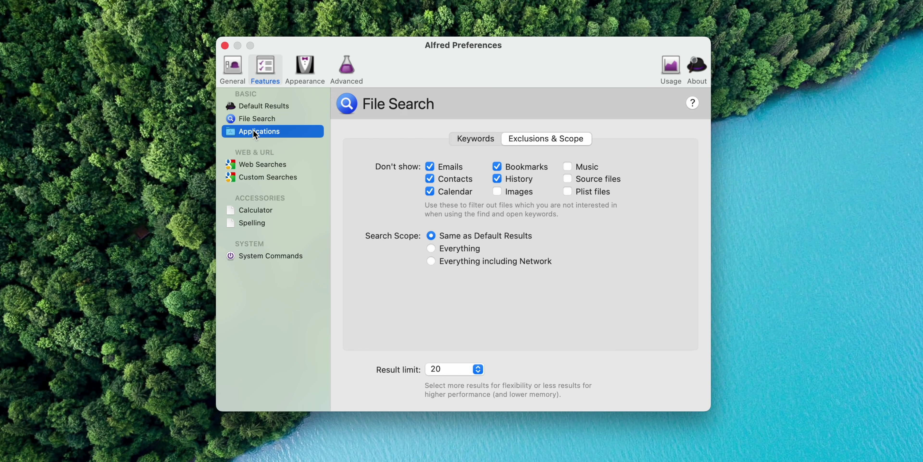